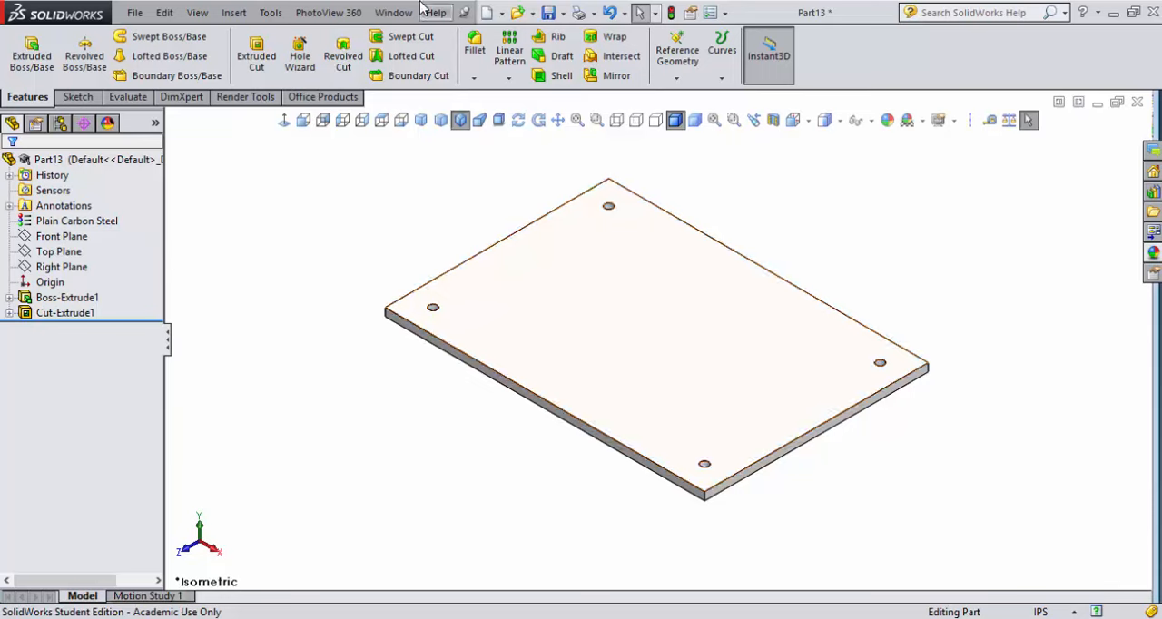
Save the part as "steel base plate" in the phone stand folder
click(563, 13)
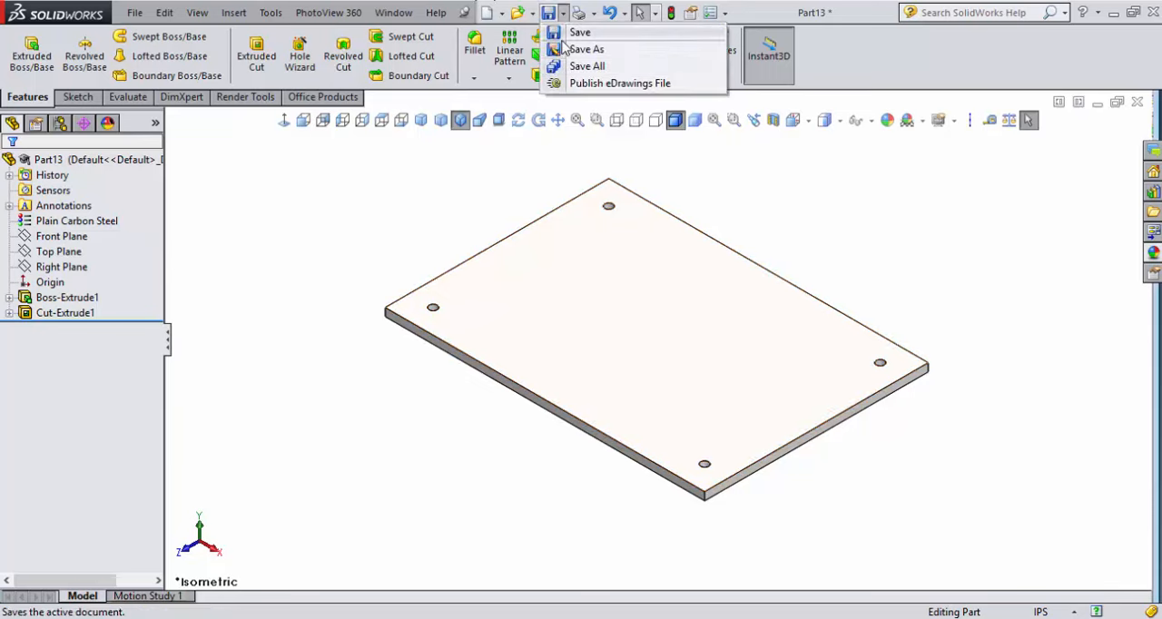
click(557, 50)
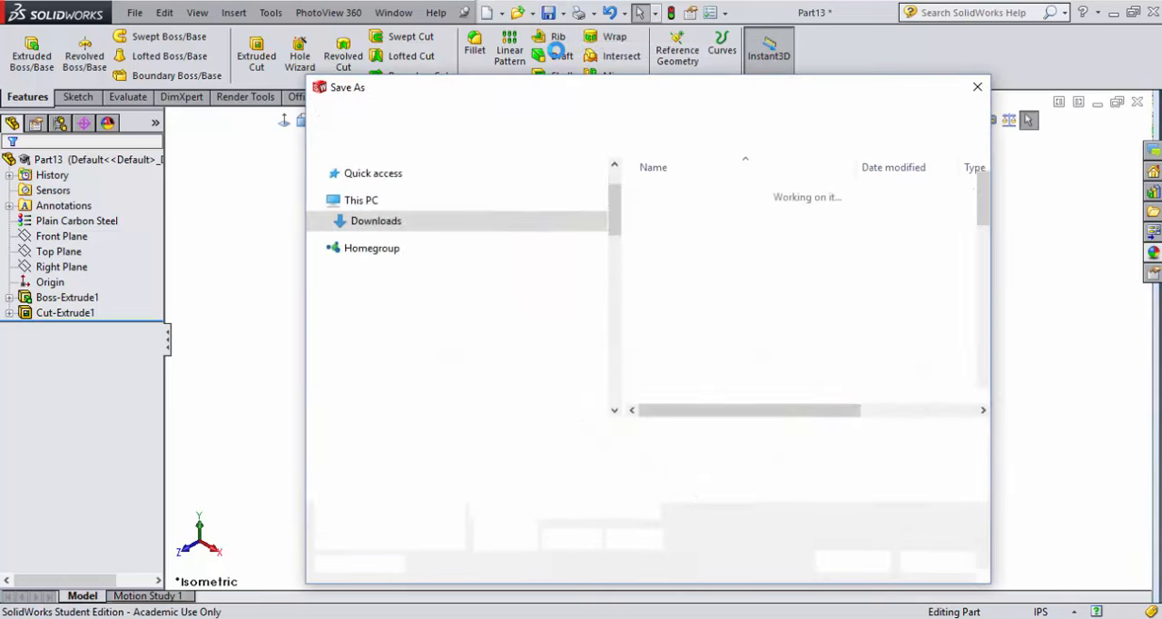
text(steel base plate)
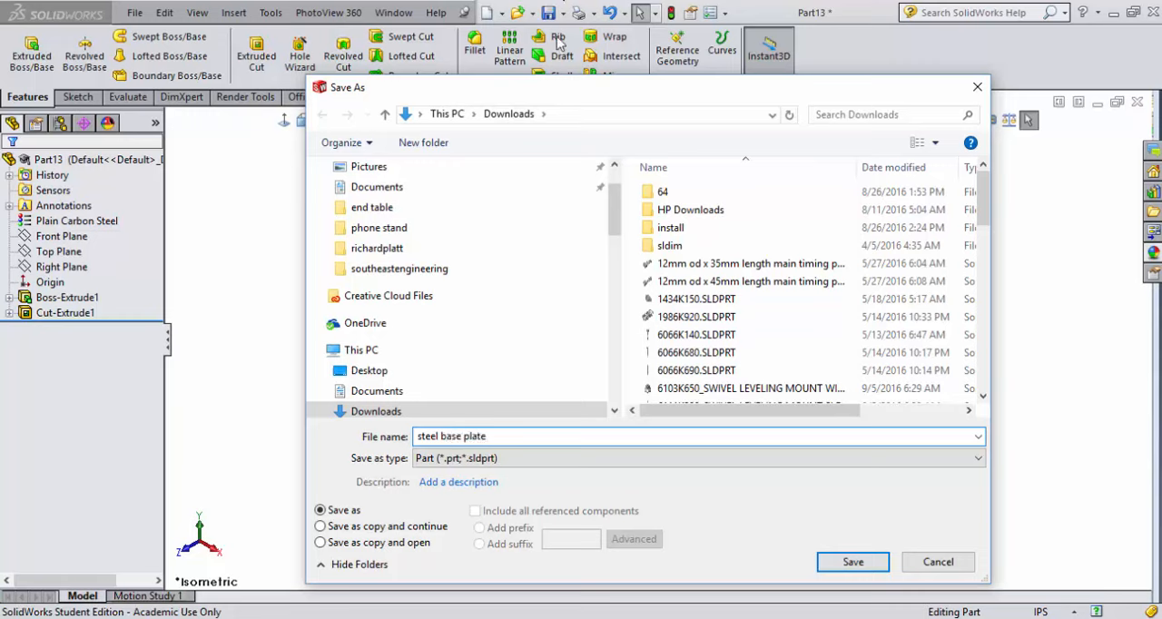
click(380, 228)
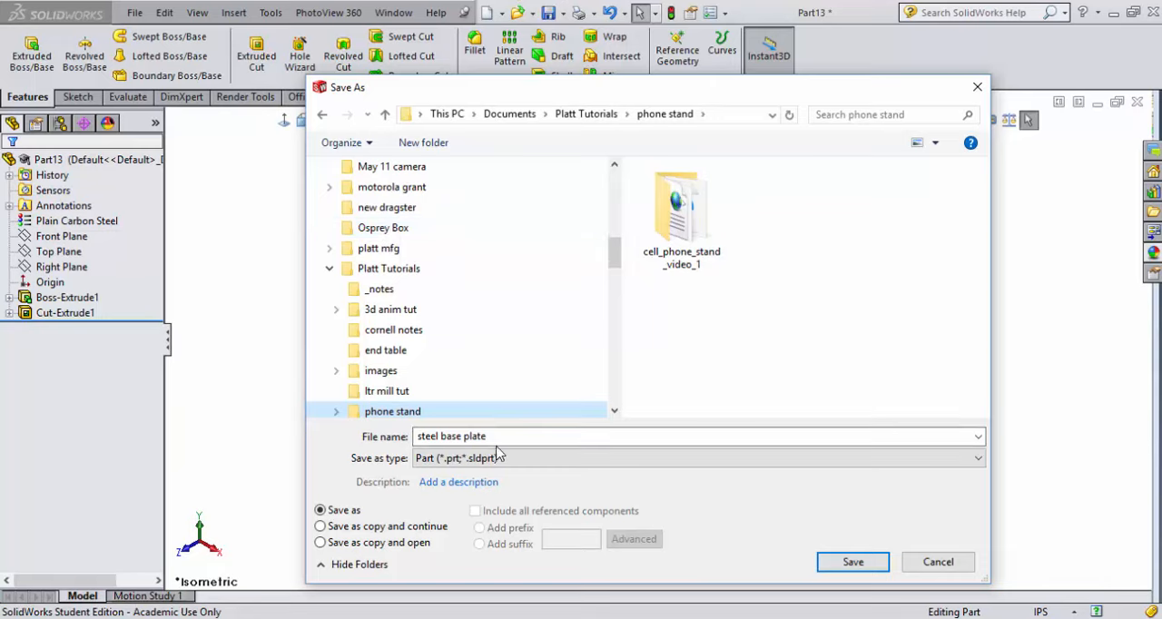
click(839, 568)
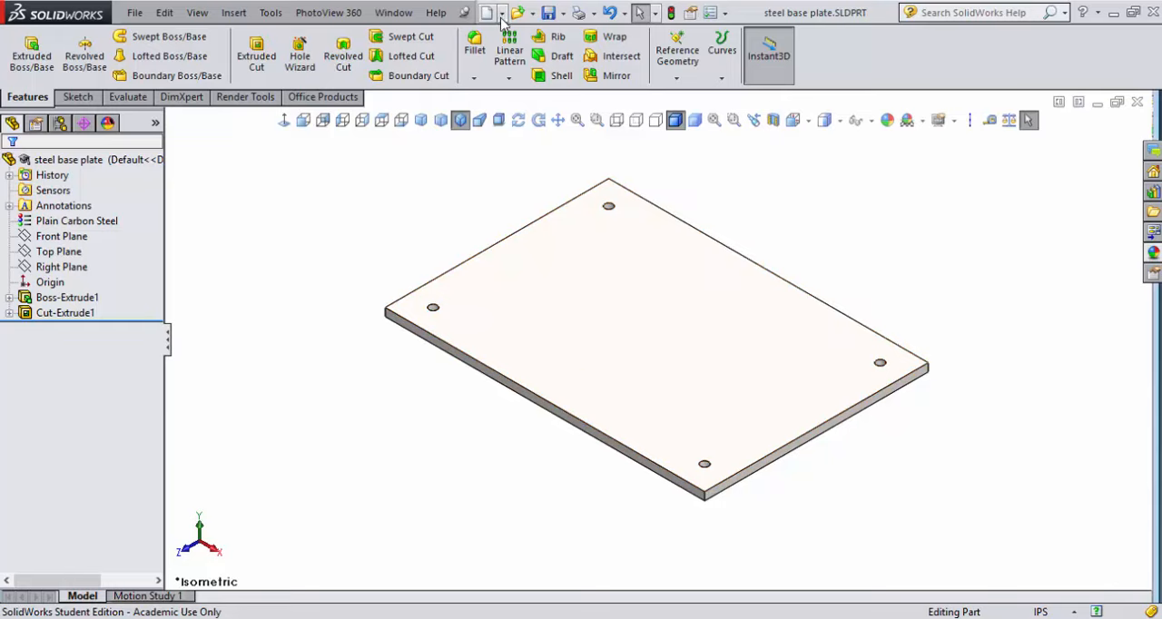
Close the base plate part and create a new part from the platt custom template
click(134, 13)
click(191, 109)
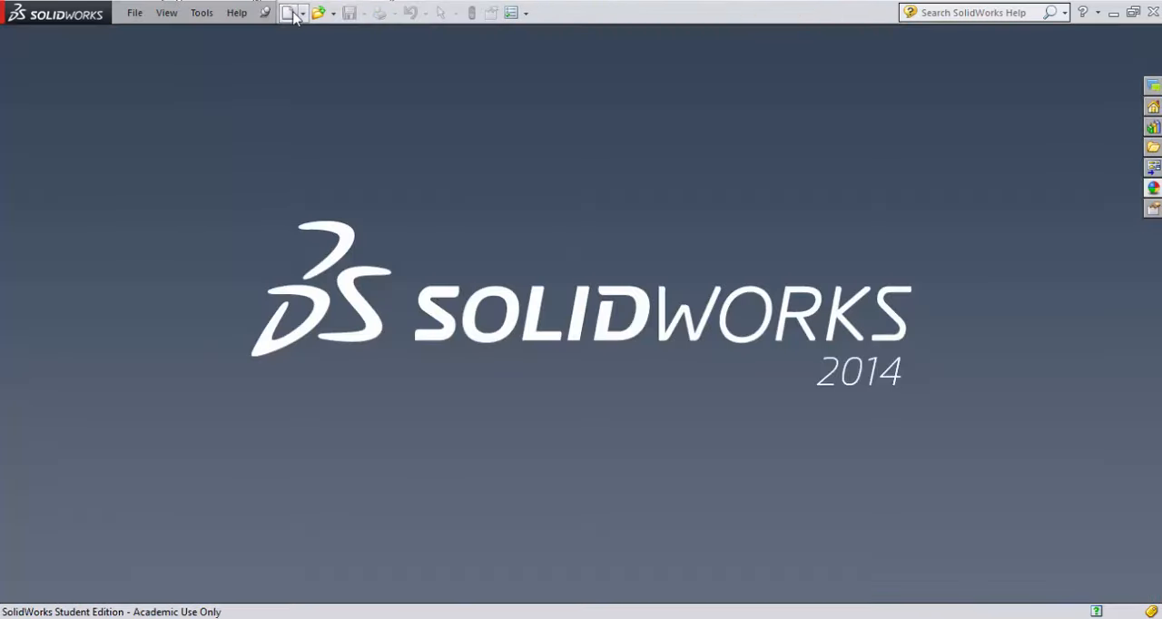
click(287, 12)
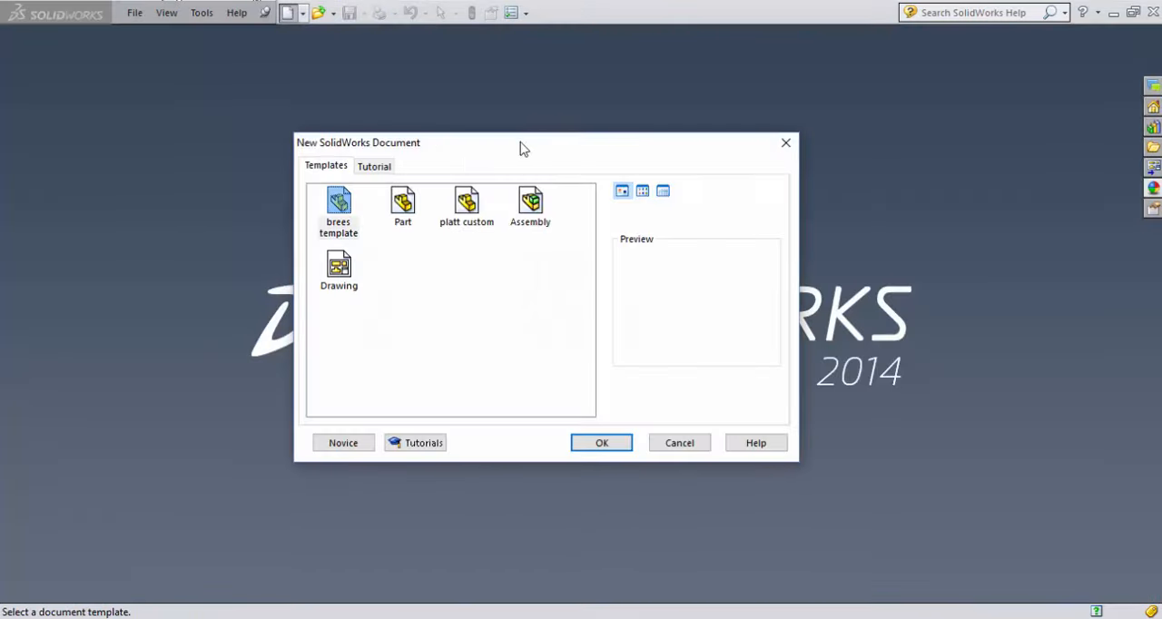
click(474, 222)
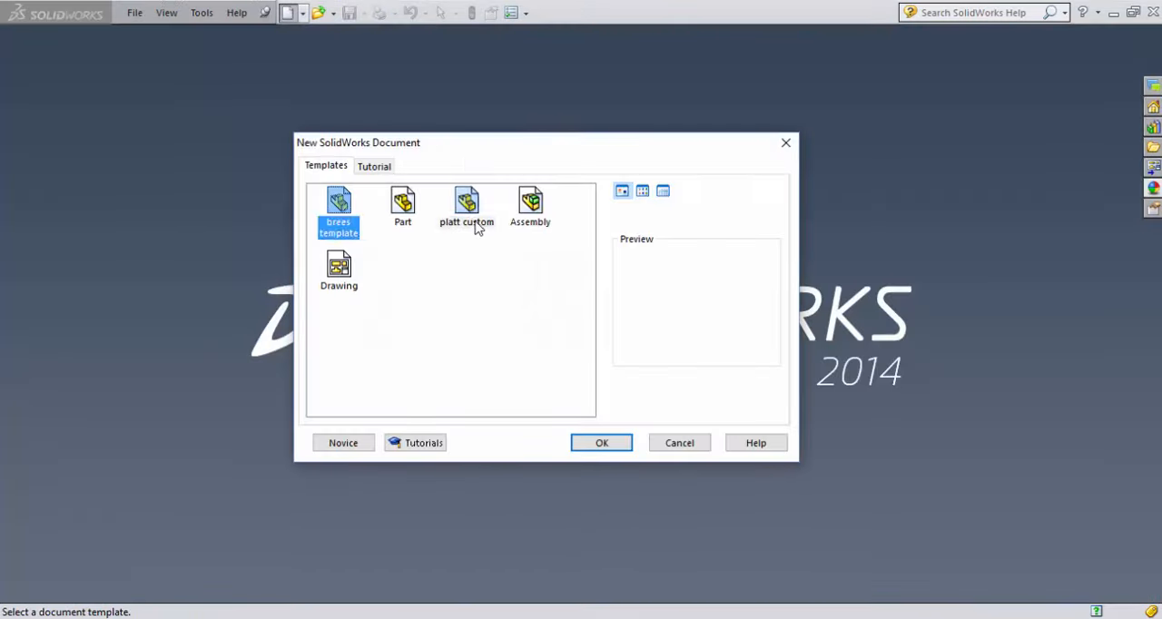
click(613, 447)
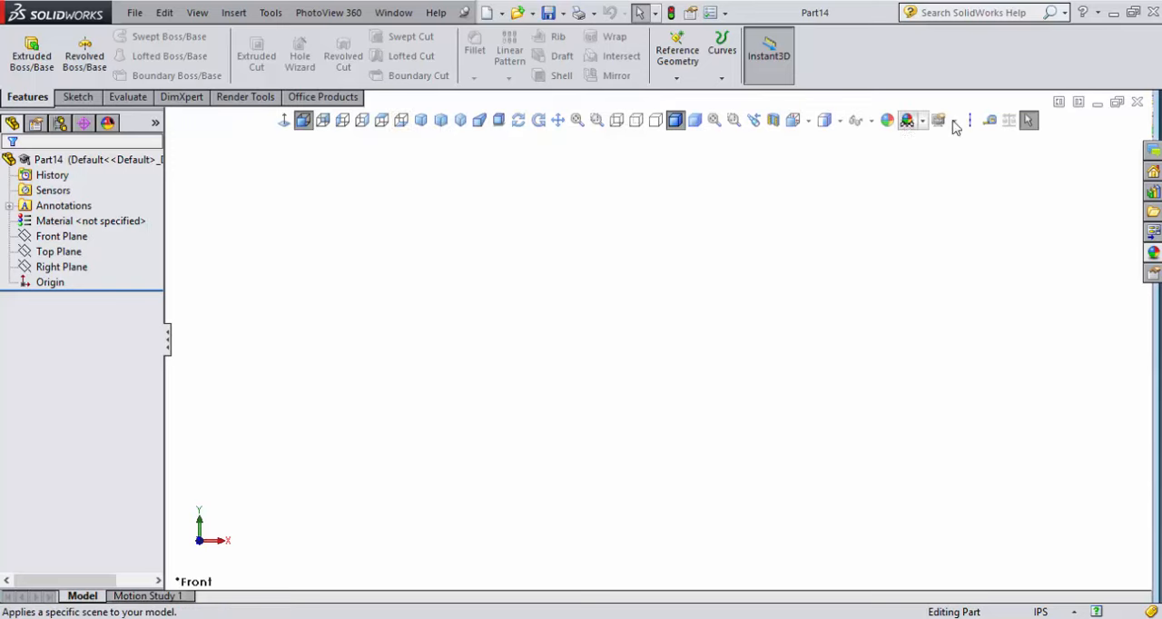
Try adding a command from the Flyout Toolbars category to the view toolbar and remove it again
click(268, 12)
mouse_move(278, 594)
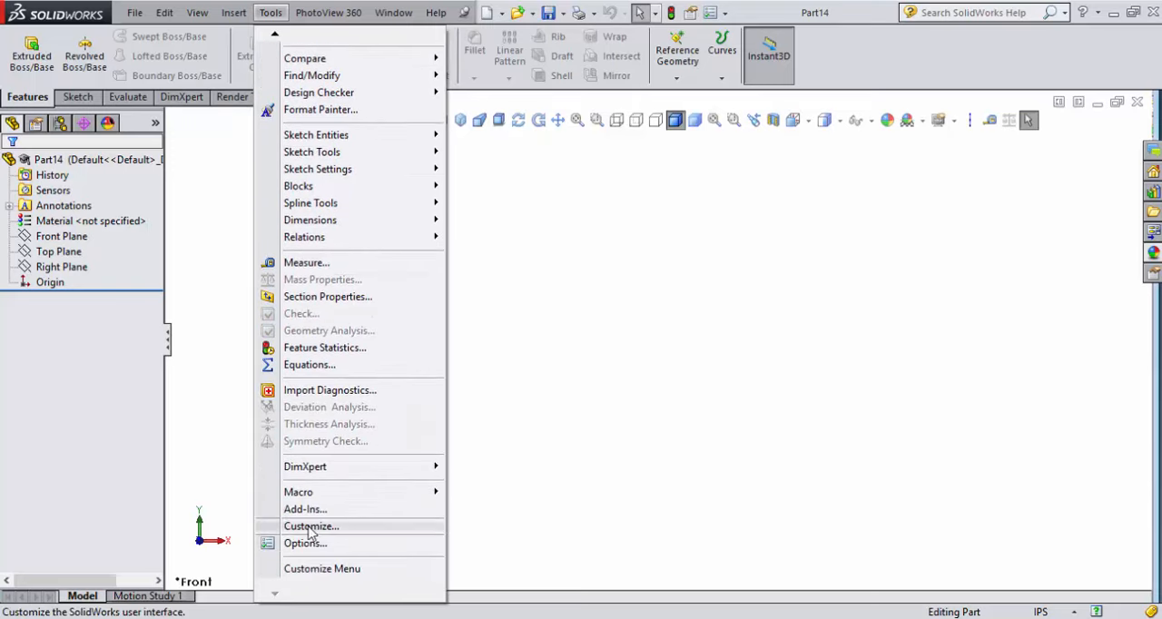
click(309, 527)
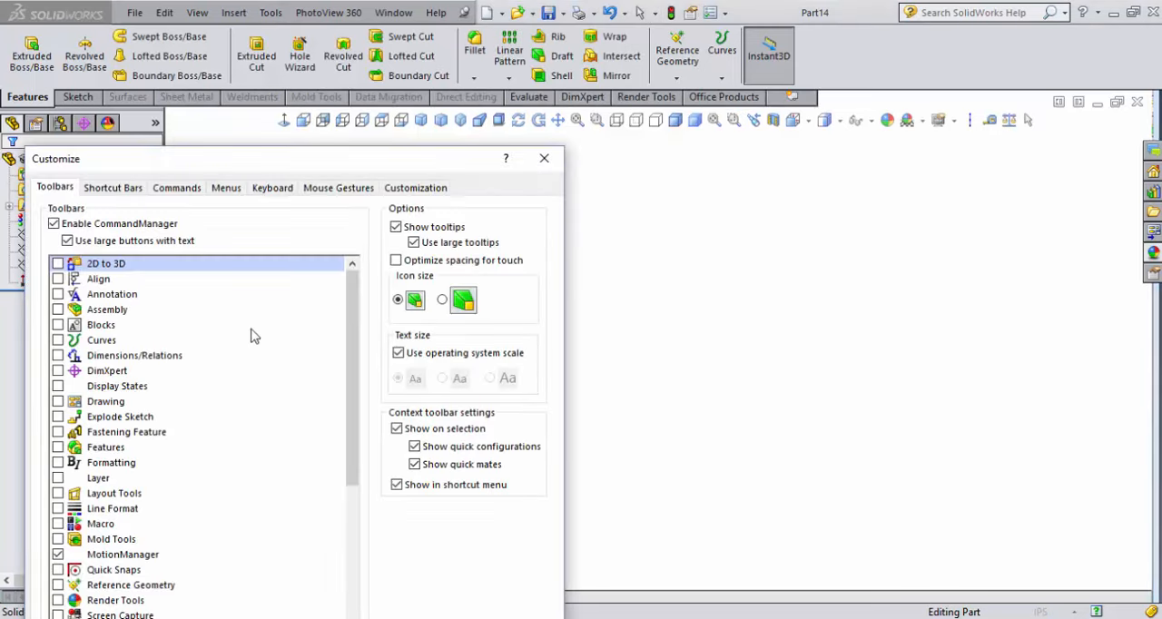
drag(267, 163, 362, 148)
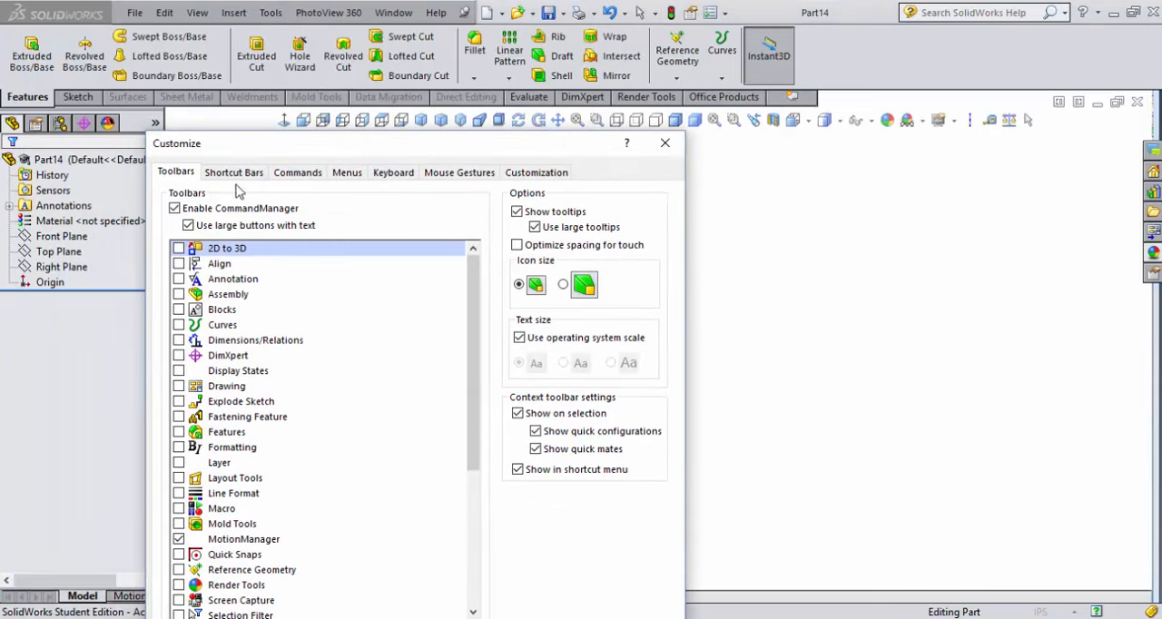
click(299, 176)
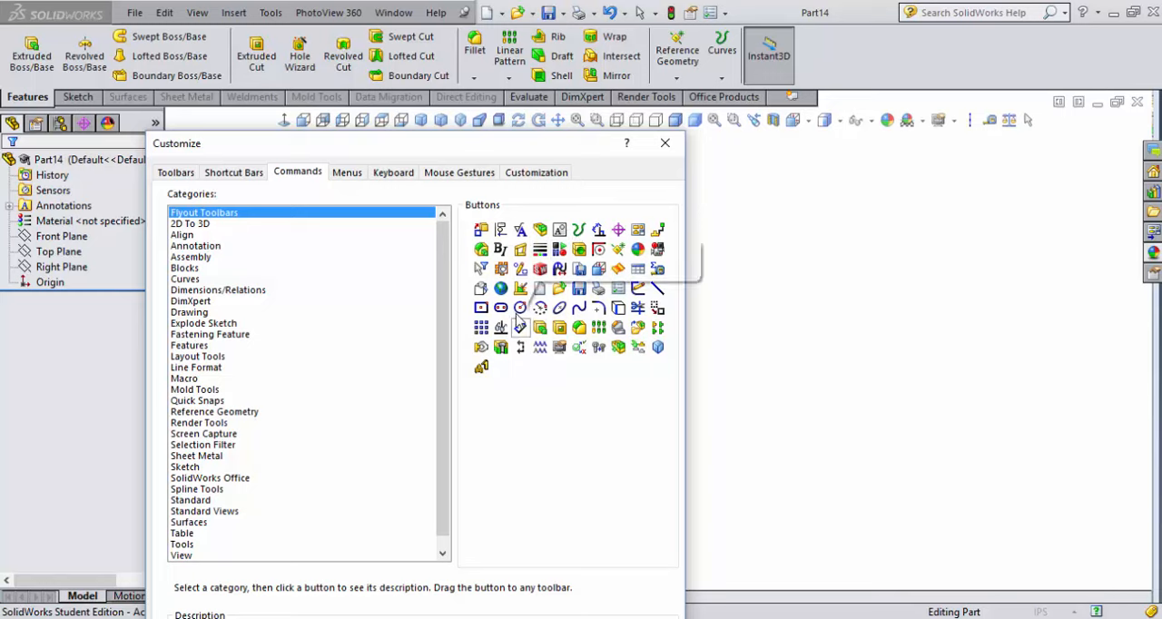
mouse_move(522, 276)
mouse_down()
mouse_move(872, 233)
mouse_move(1059, 145)
mouse_move(1055, 120)
mouse_move(1058, 134)
mouse_up()
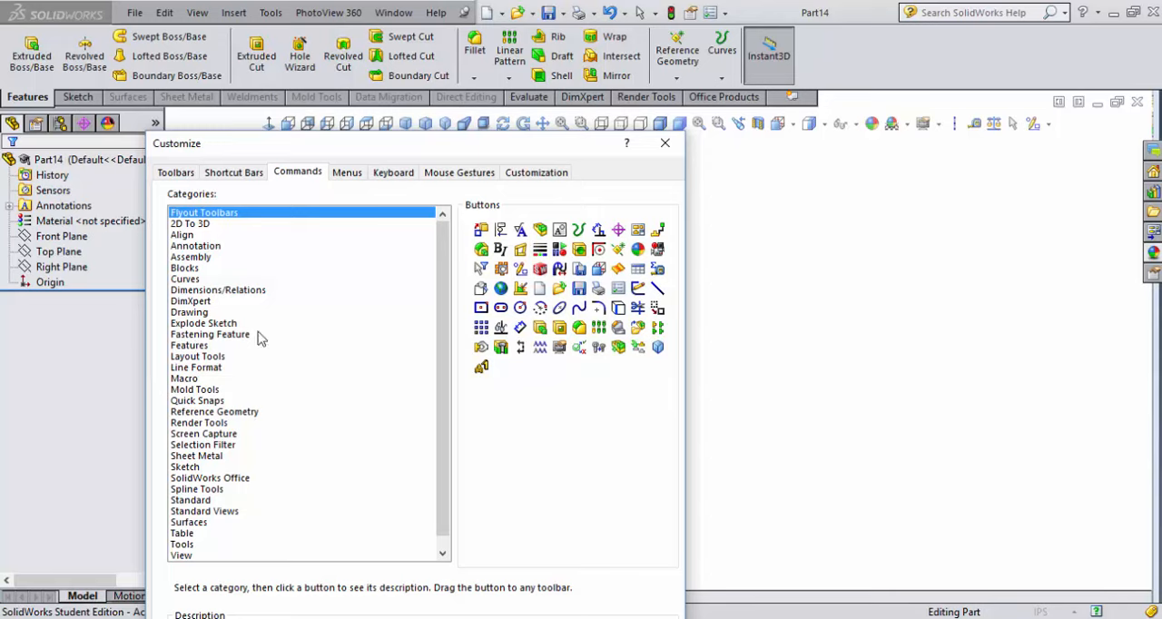
drag(1035, 125, 601, 404)
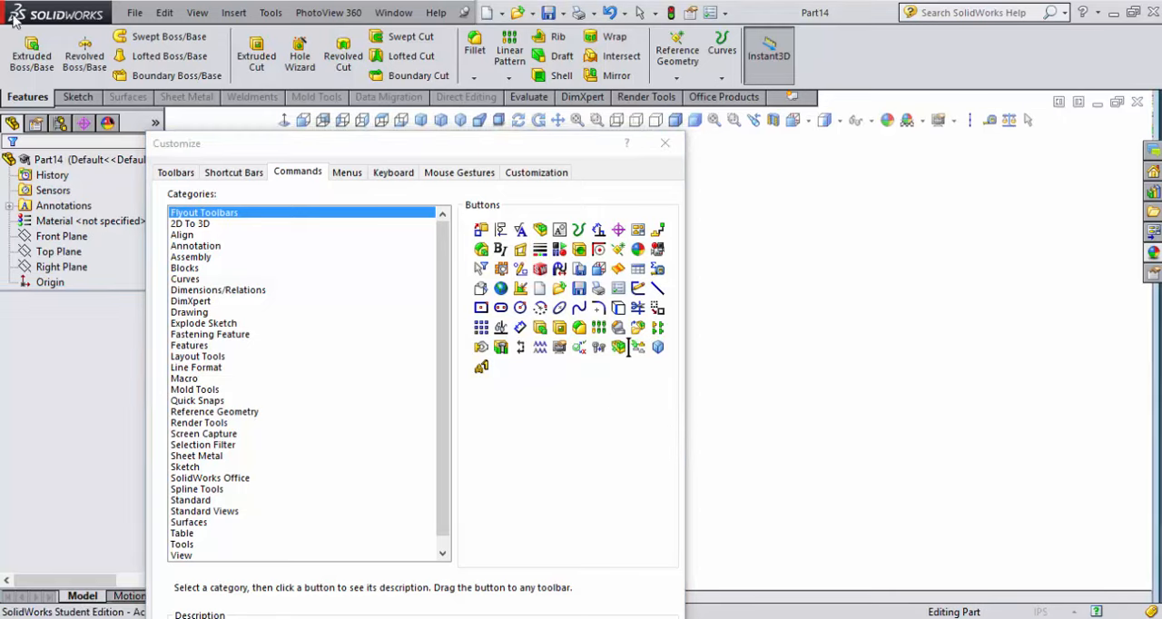
click(665, 145)
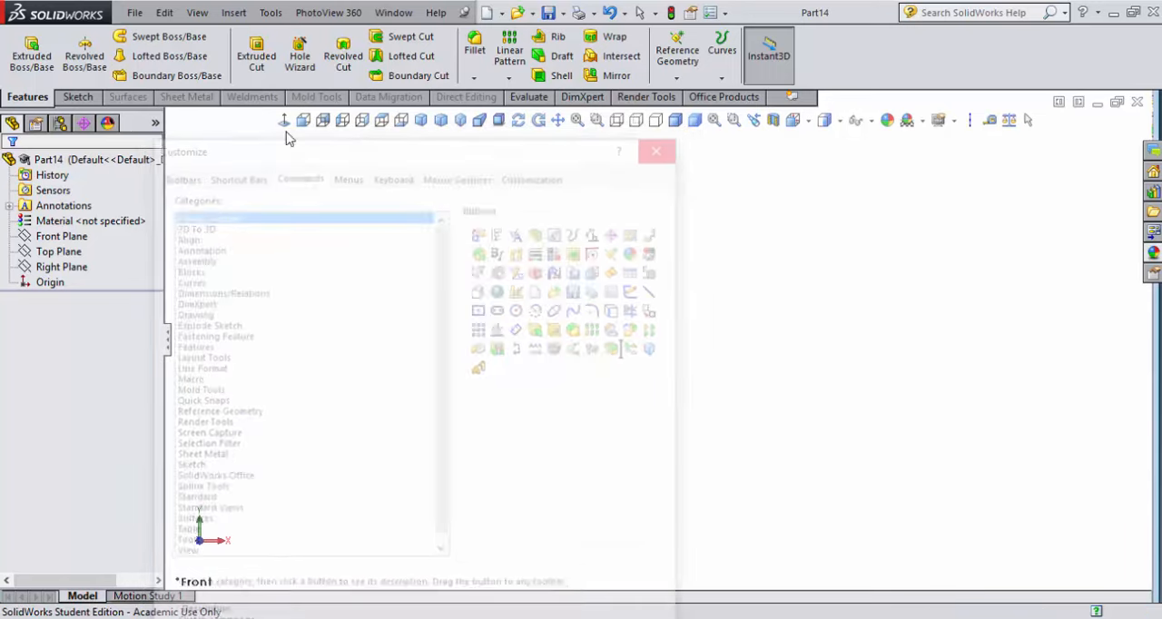
click(134, 13)
click(159, 170)
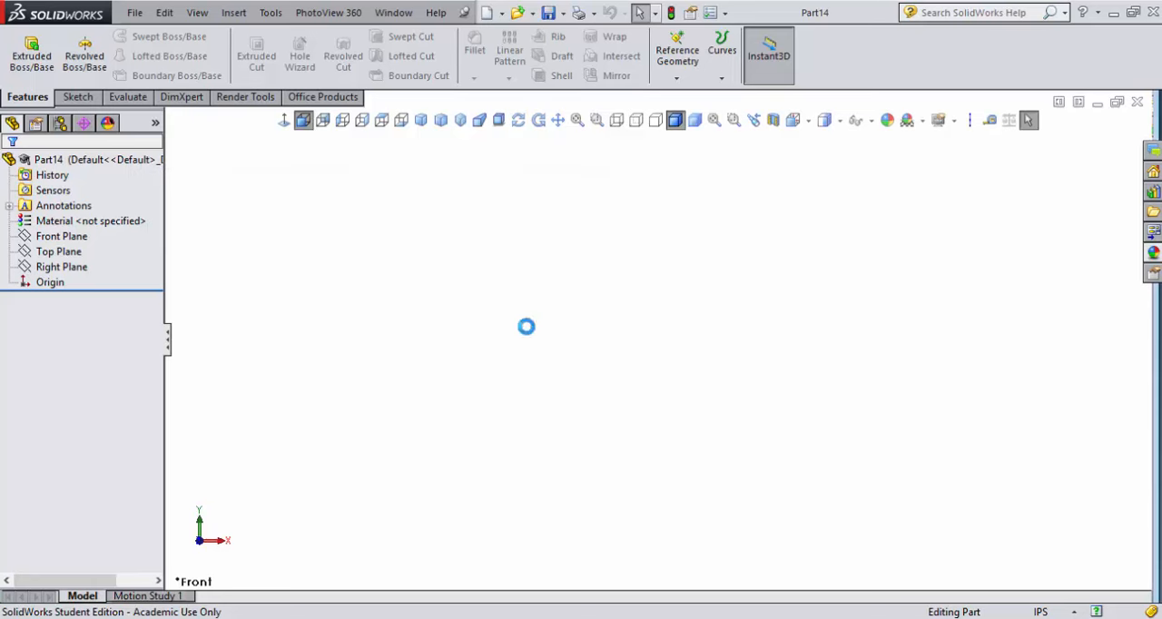
click(429, 459)
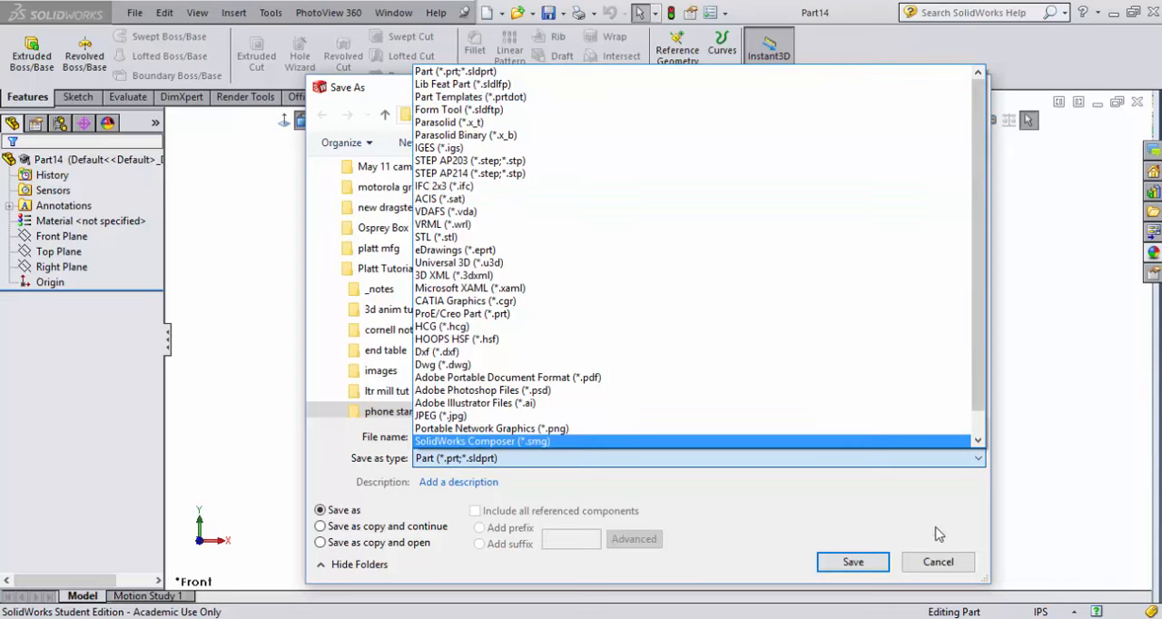
click(941, 570)
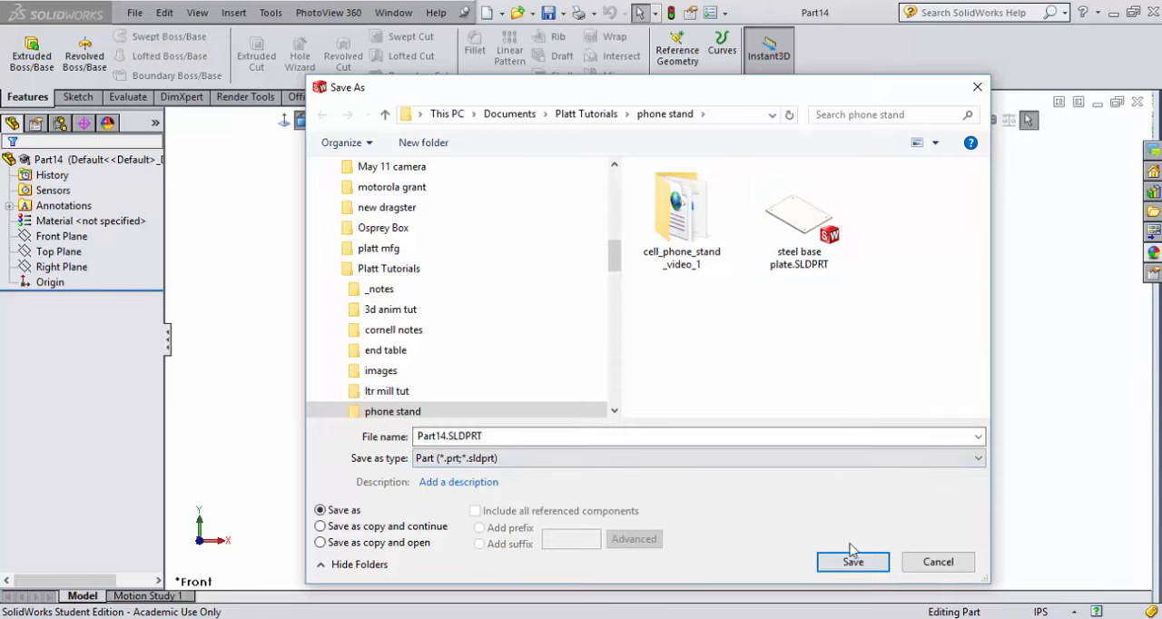
click(935, 563)
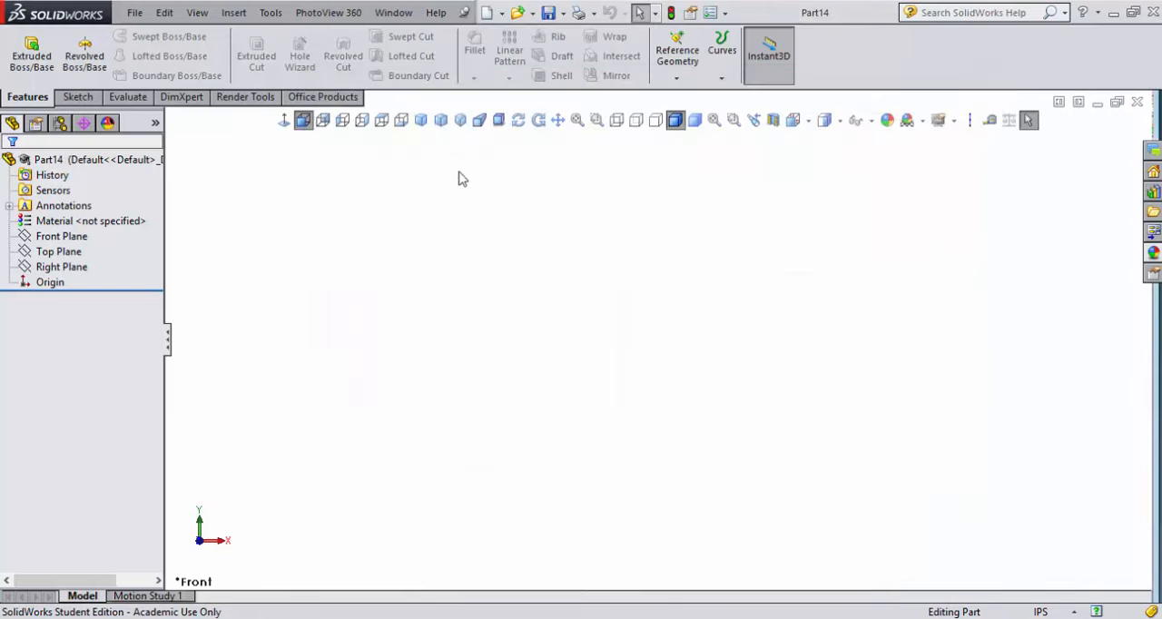
Sketch a center rectangle about 3.82 in wide on the Top Plane, centered on the origin
click(59, 251)
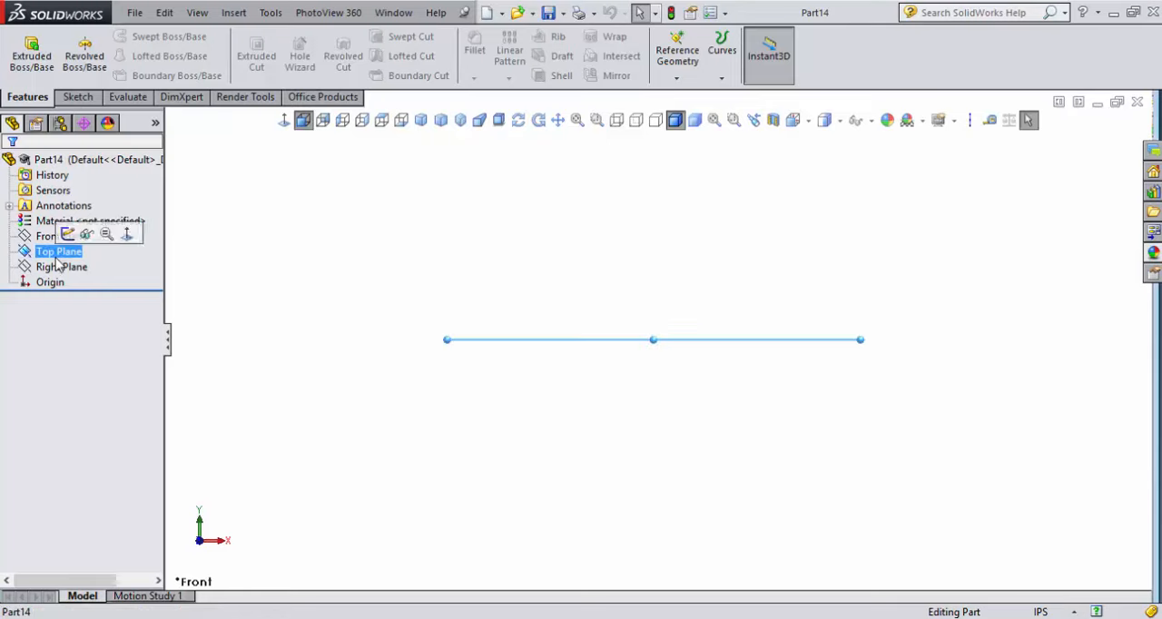
click(126, 234)
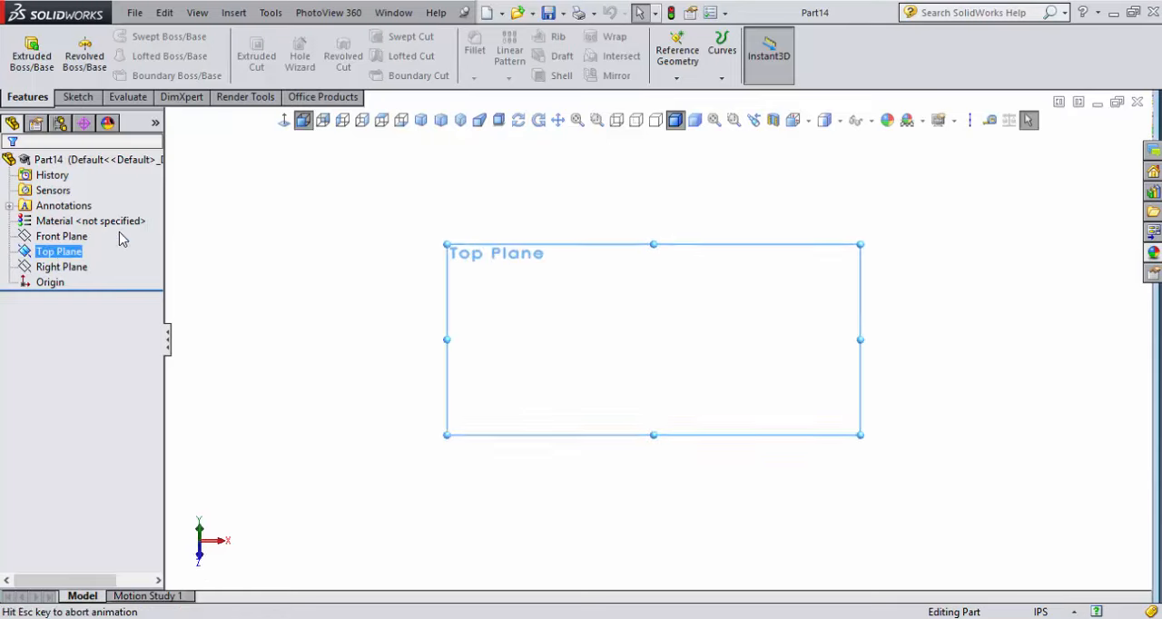
click(77, 96)
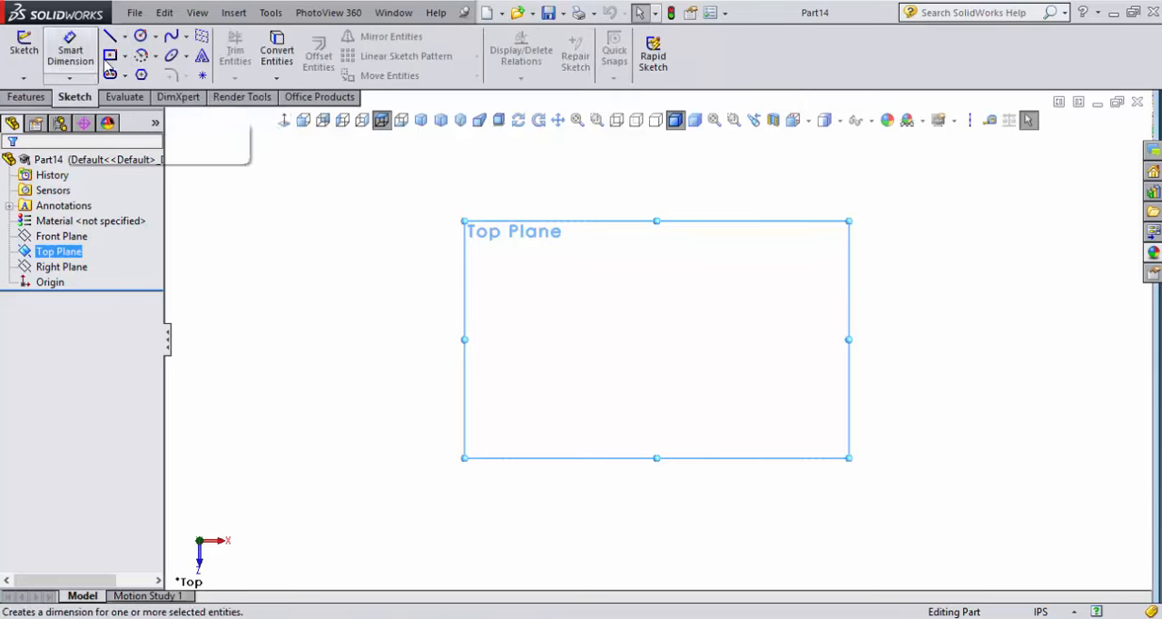
click(110, 54)
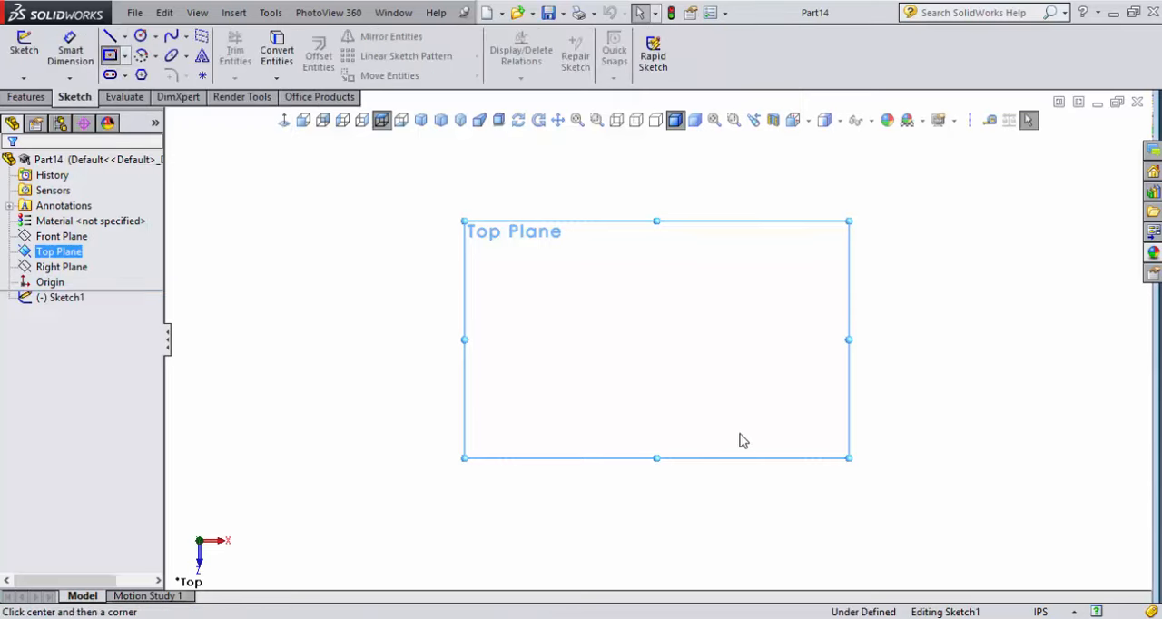
click(658, 341)
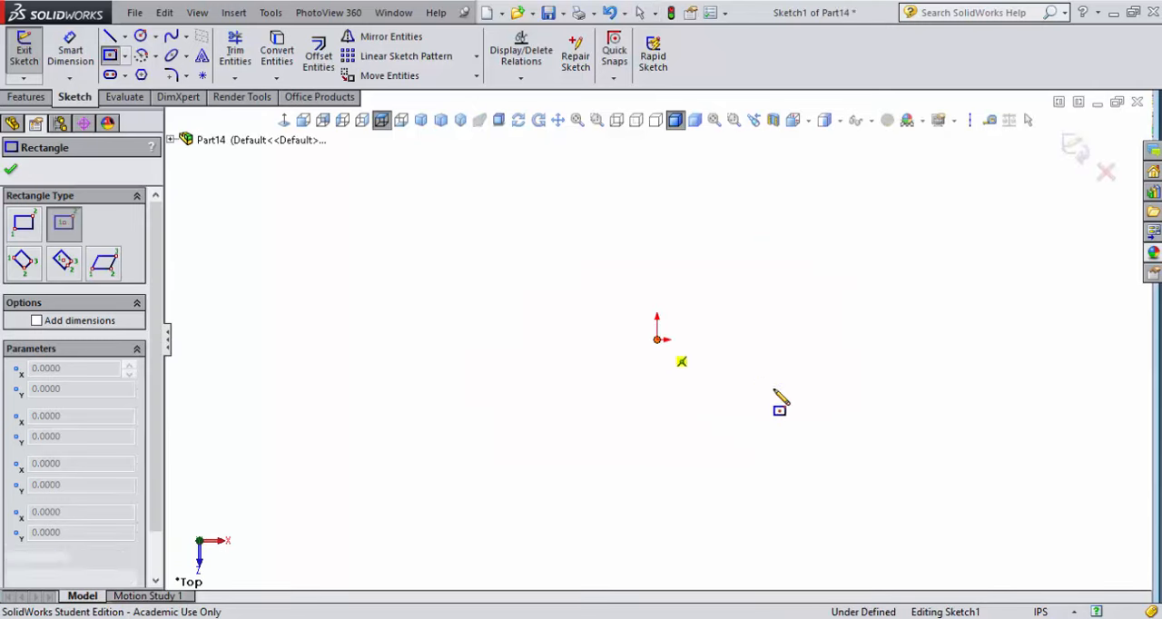
click(762, 397)
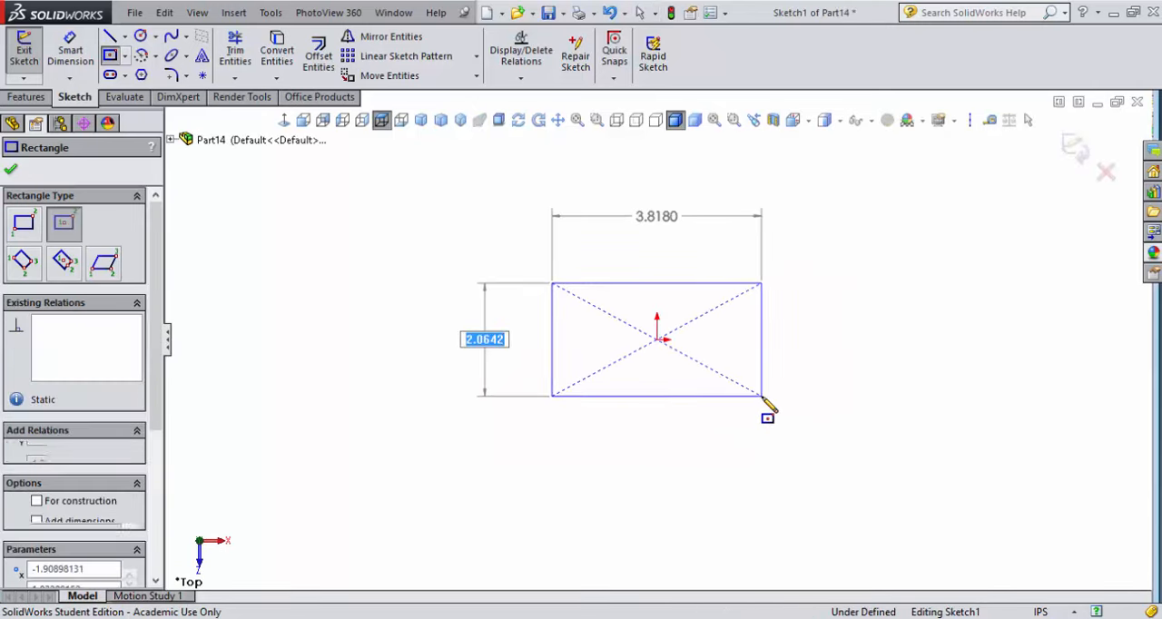
Dimension the rectangle to 2 in wide and 1.5 in high
click(69, 53)
click(634, 286)
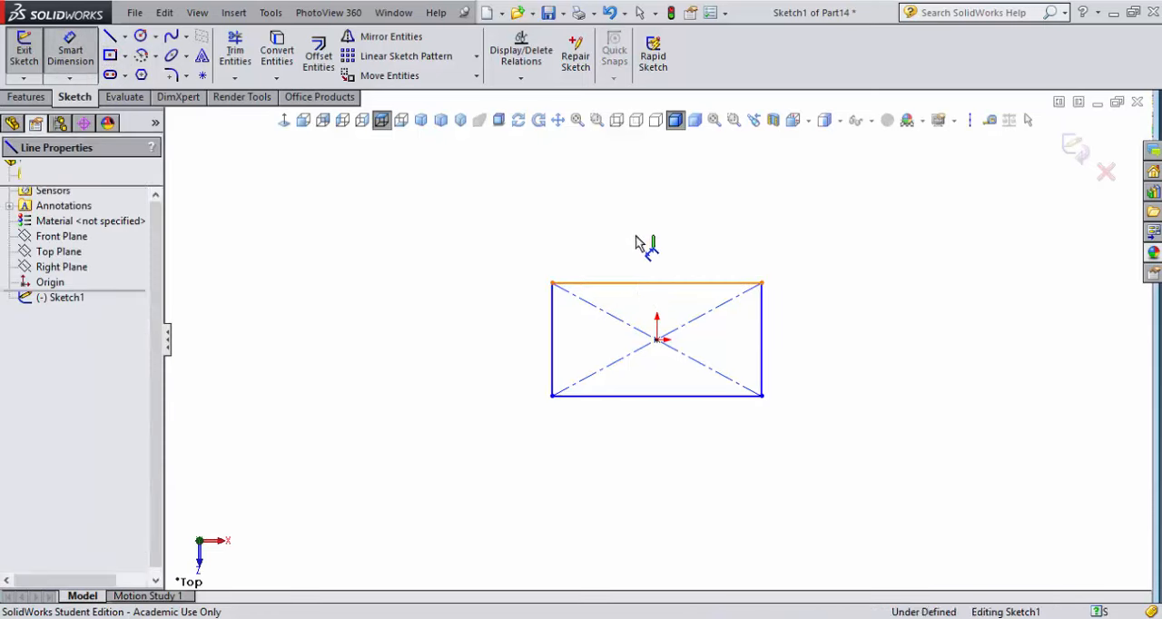
click(647, 248)
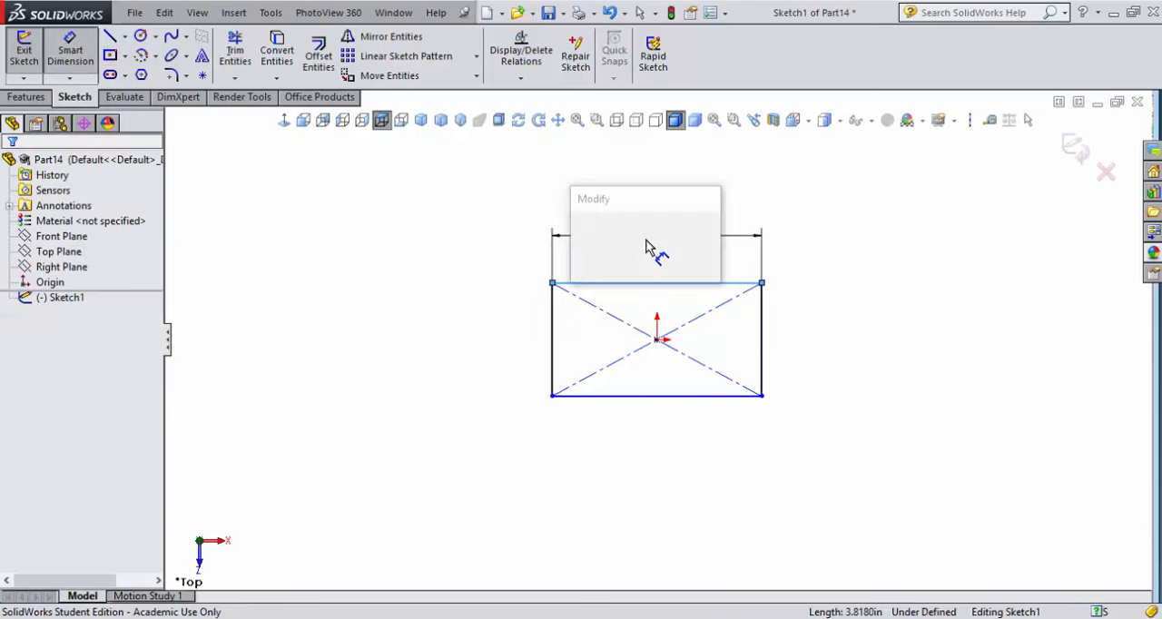
text(2)
key(Return)
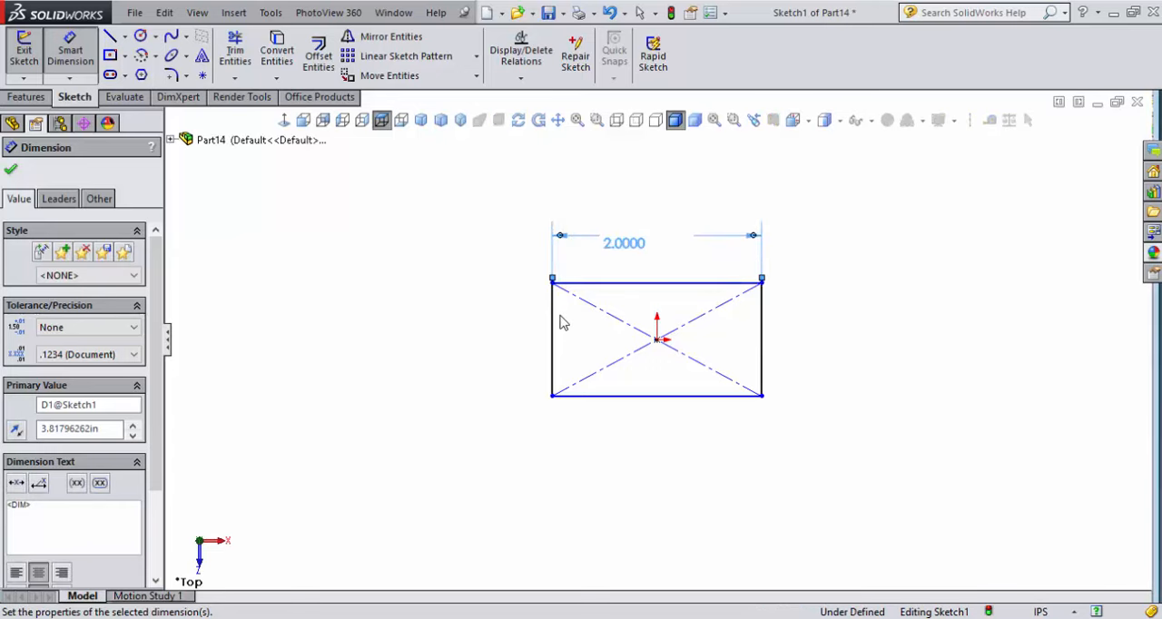
click(554, 320)
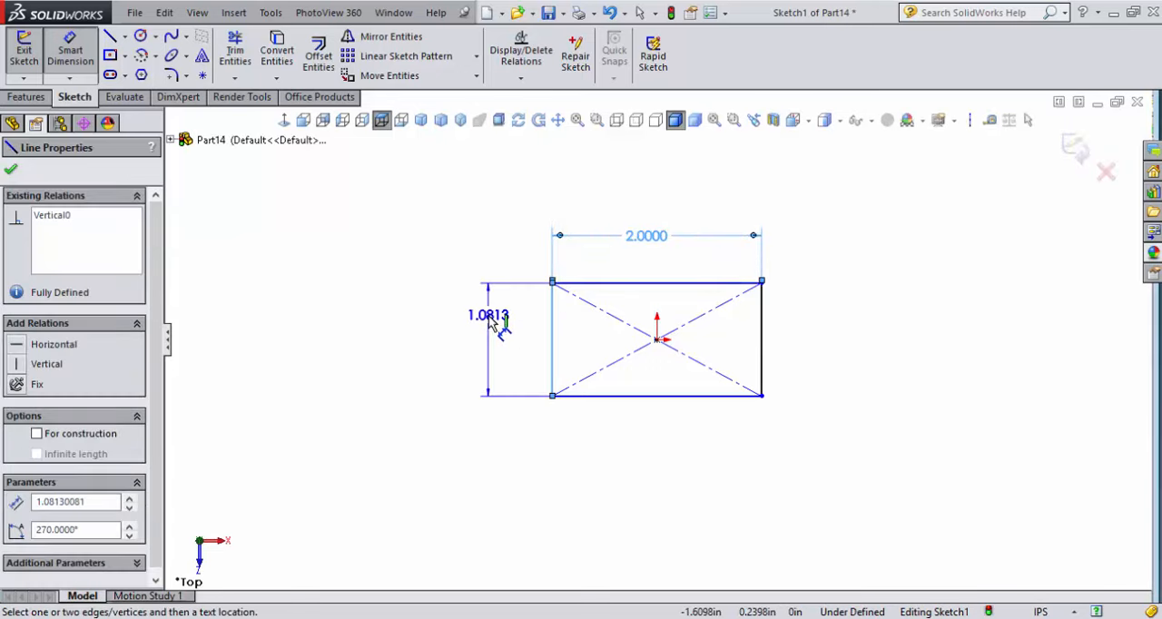
click(488, 323)
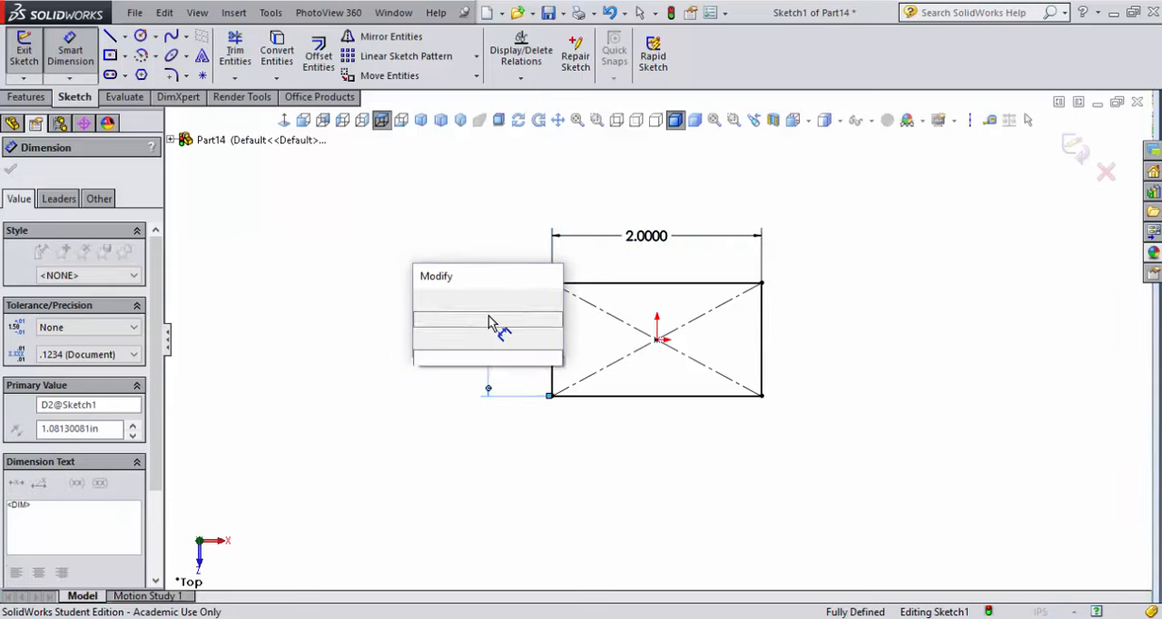
text(1.5)
key(Return)
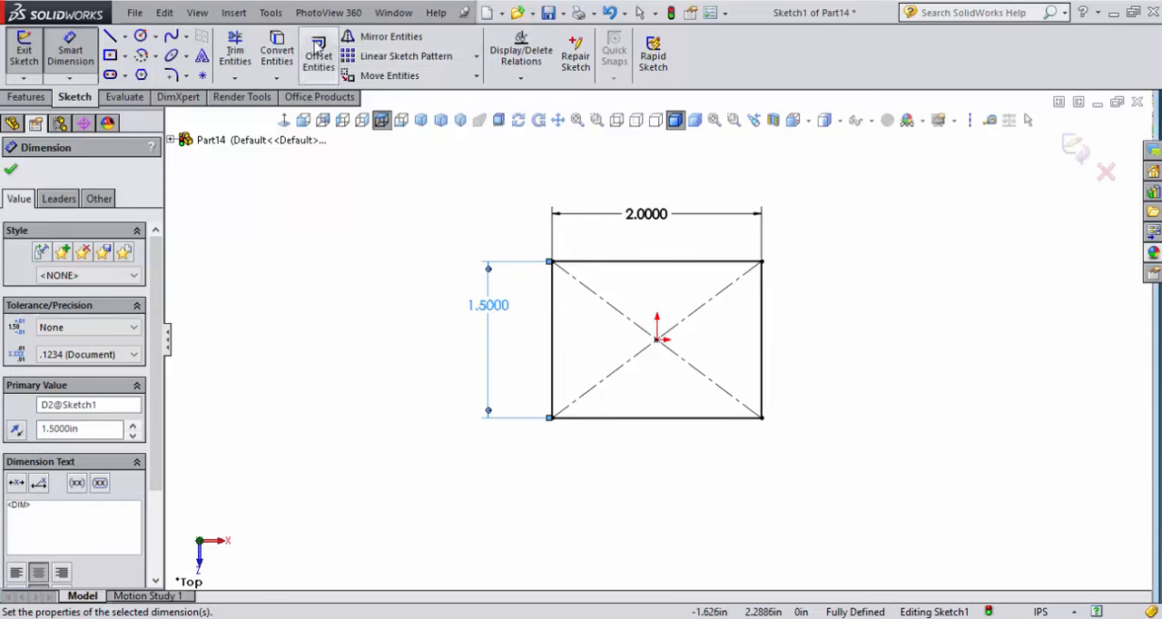
Offset the rectangle's whole outline inward by 0.0625 in to form the tube wall
click(313, 53)
click(598, 265)
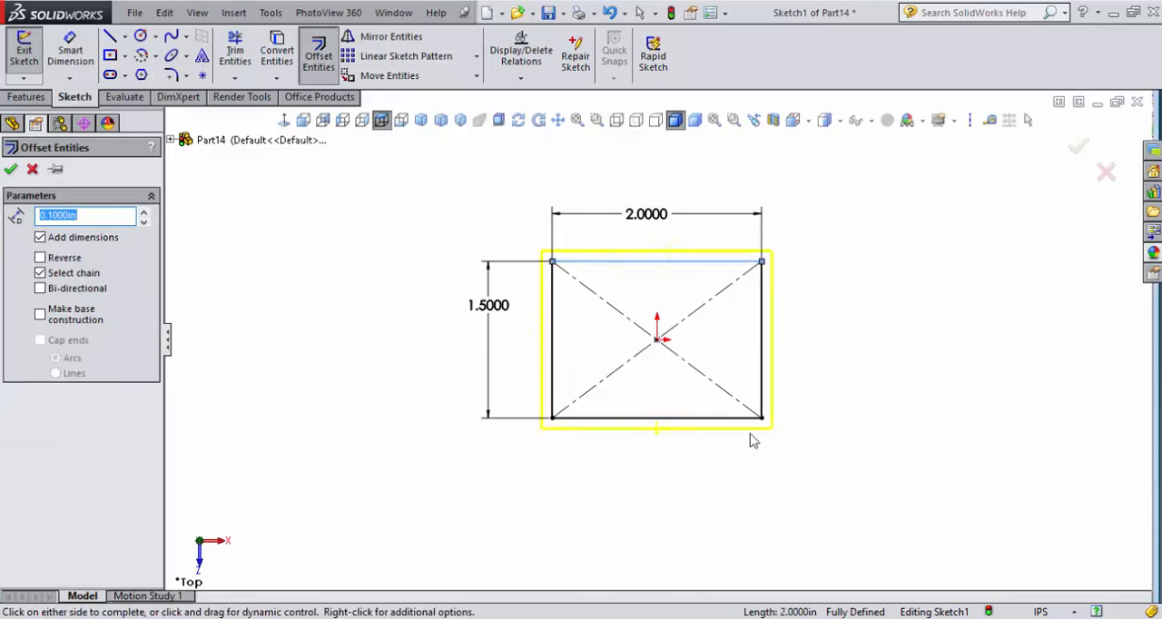
click(40, 259)
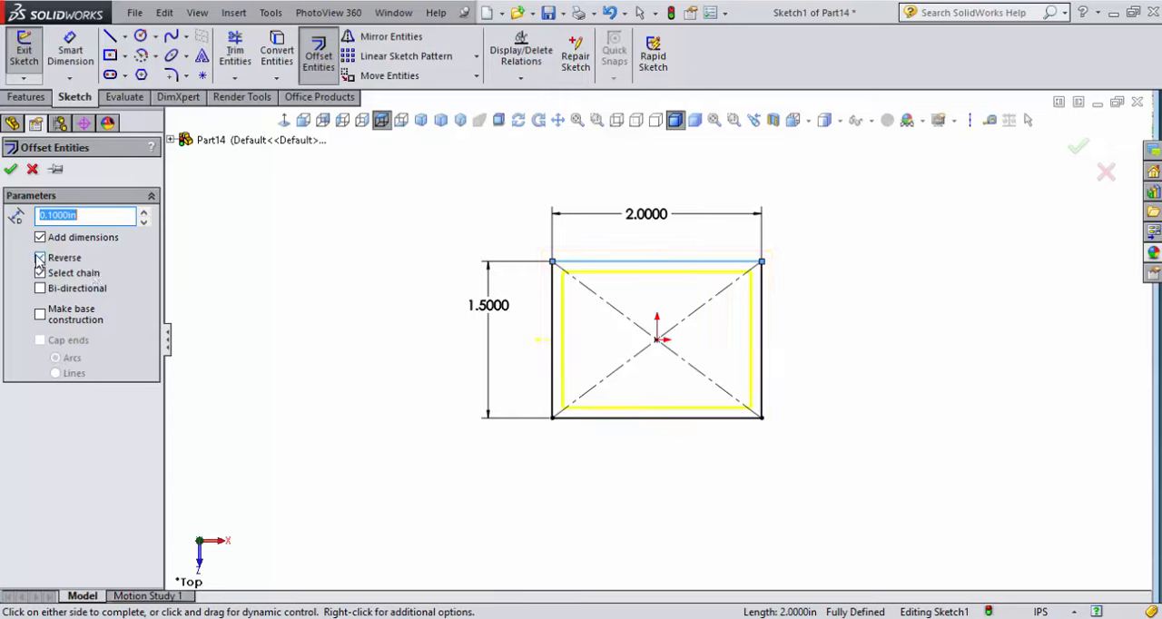
text(.0625)
key(Return)
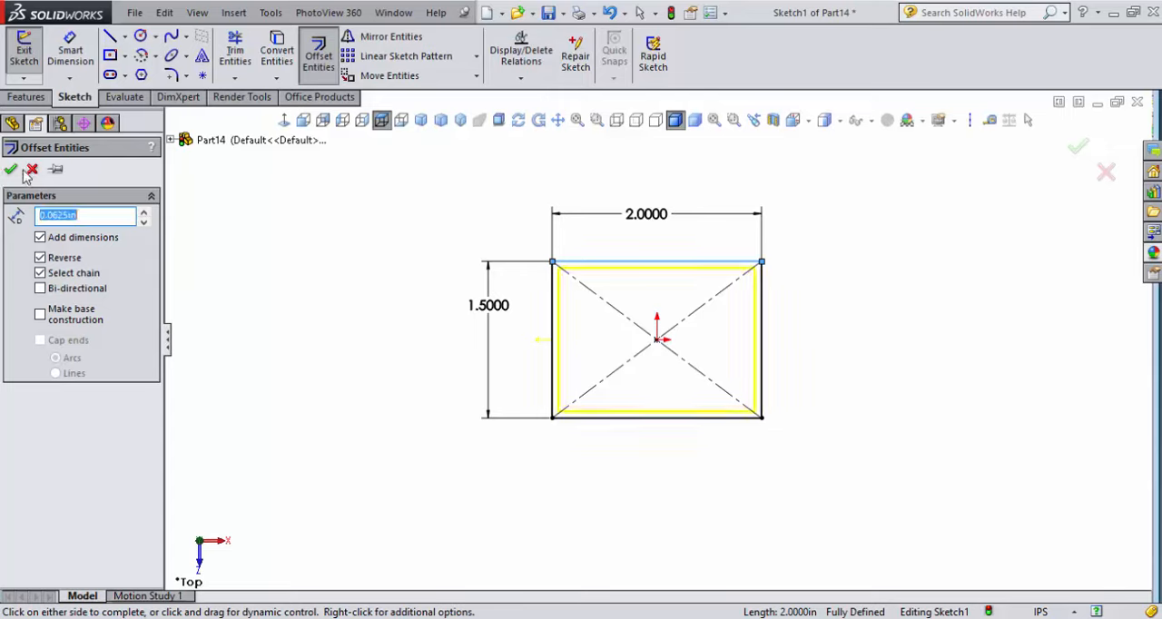
click(11, 171)
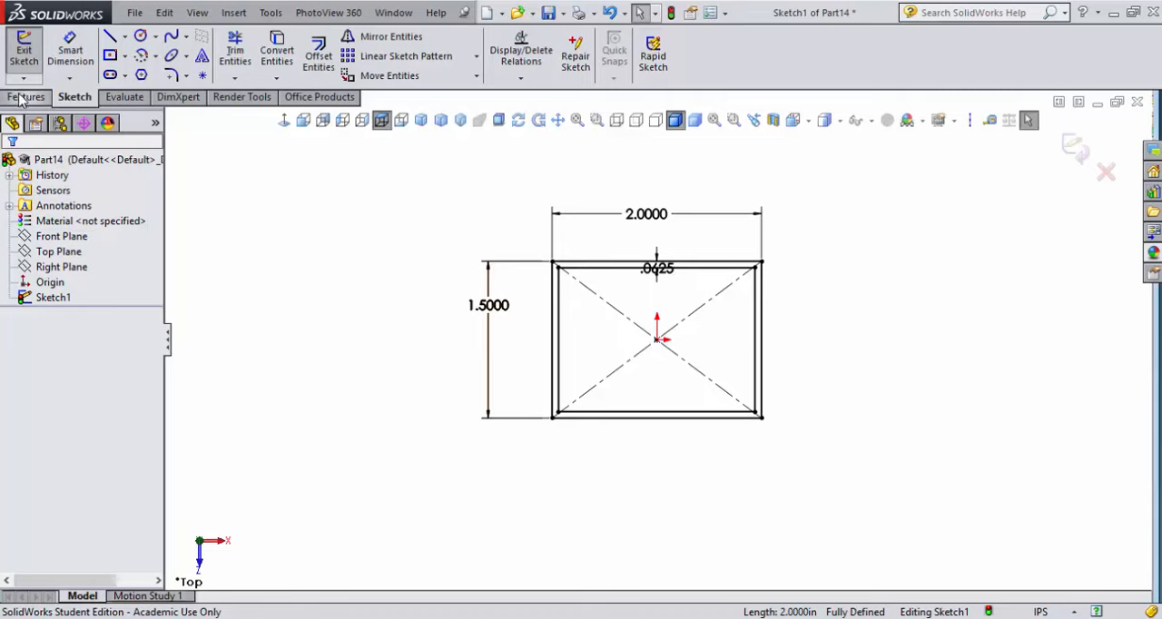
Extrude the tube profile as a blind boss 4.875 in upward from the sketch plane
click(20, 98)
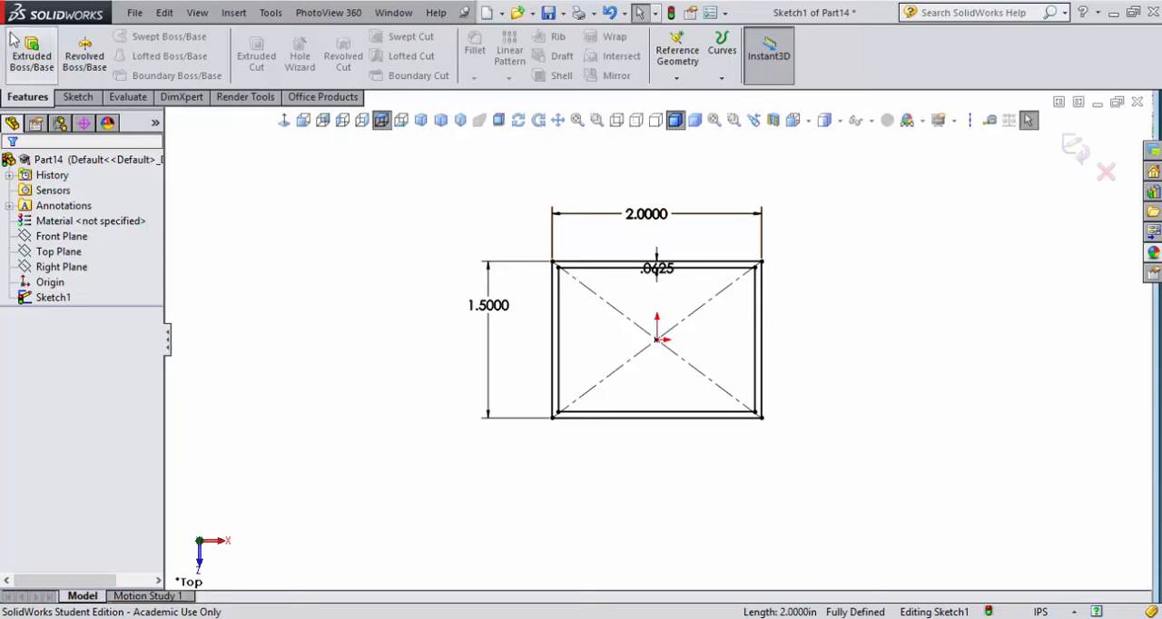
click(31, 54)
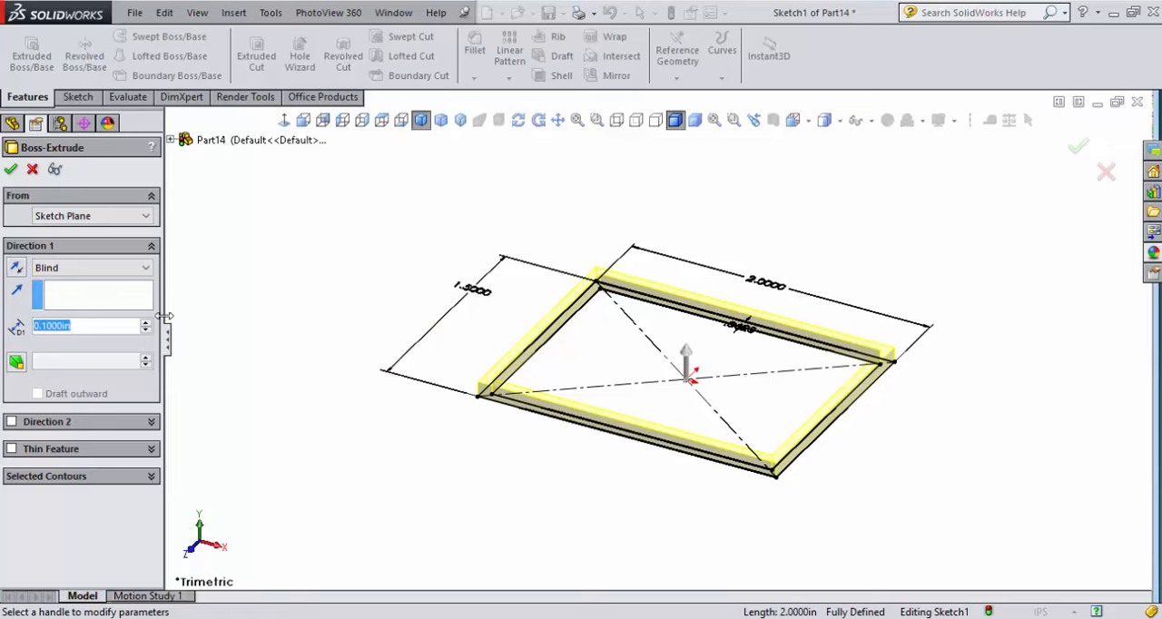
text(4.875)
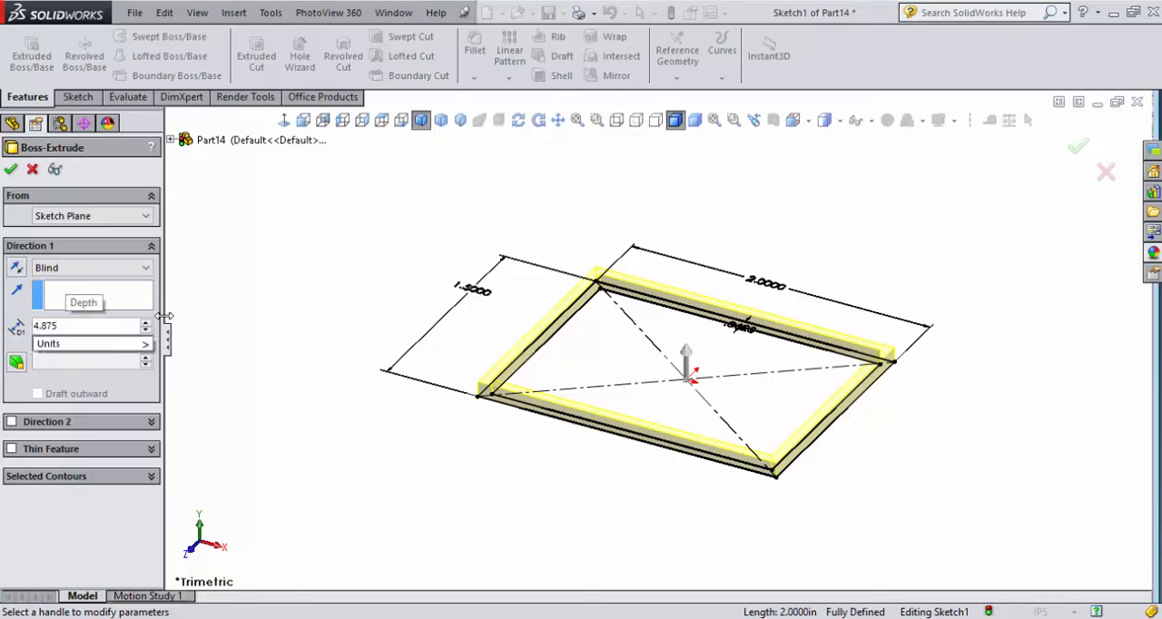
key(Return)
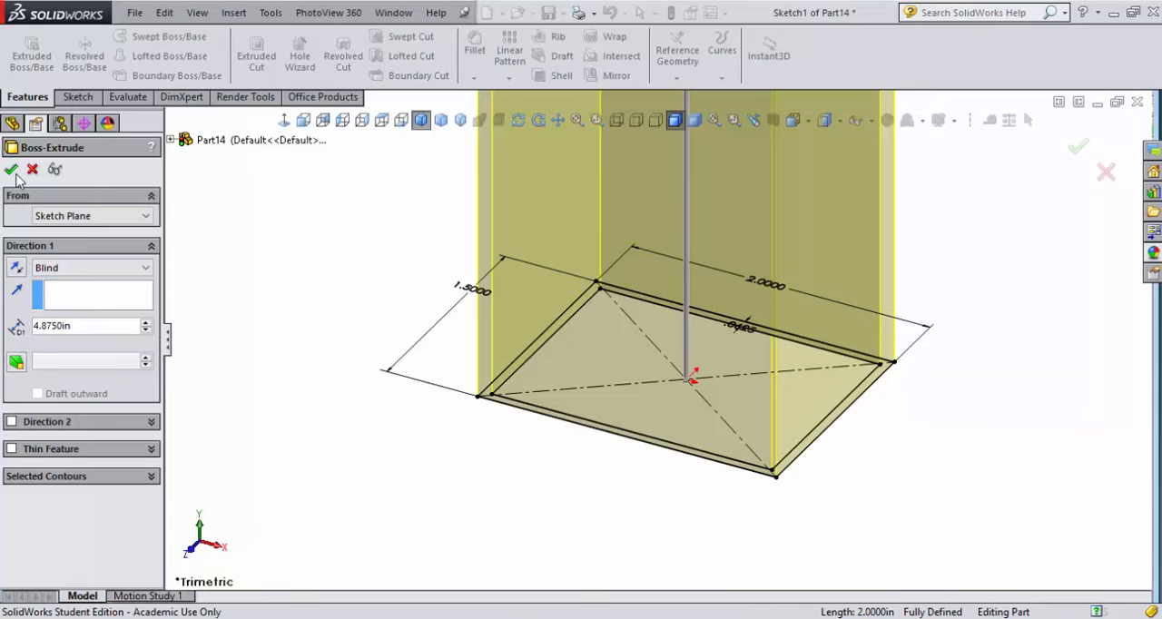
click(11, 169)
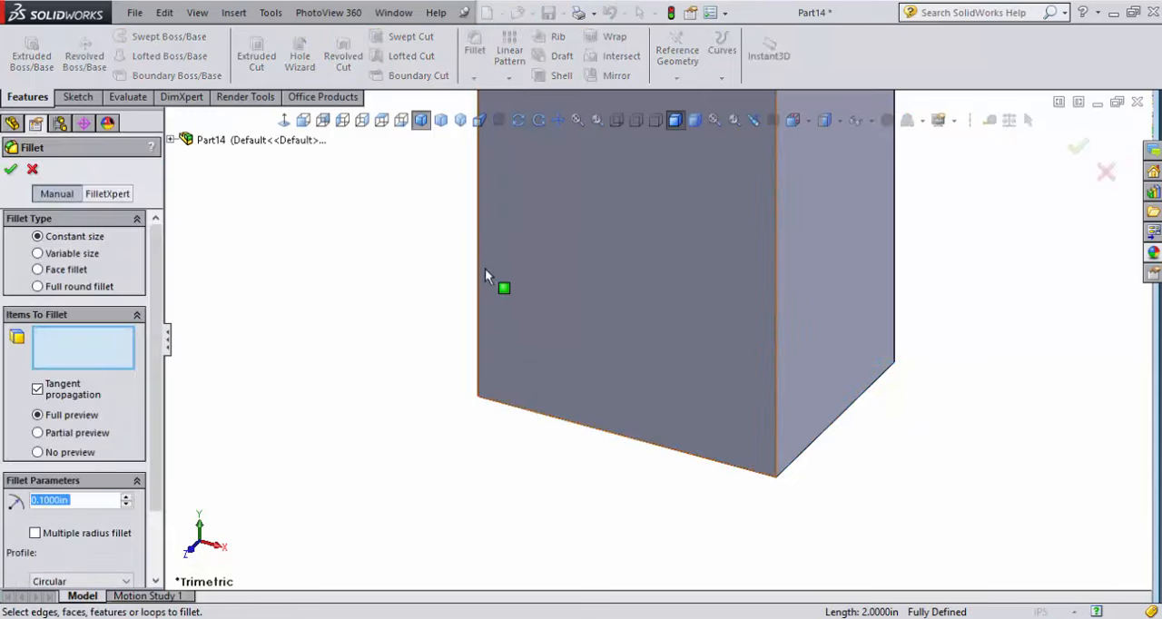
Fillet the tube's four outer vertical corner edges with a constant 0.0625 in radius
click(479, 261)
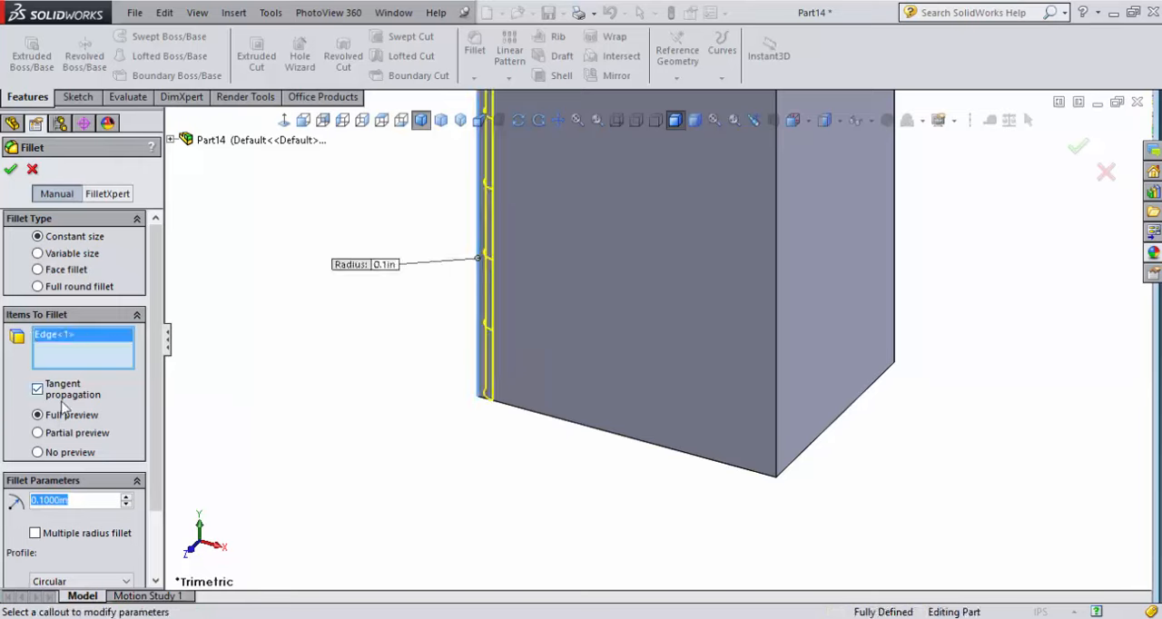
text(.0625)
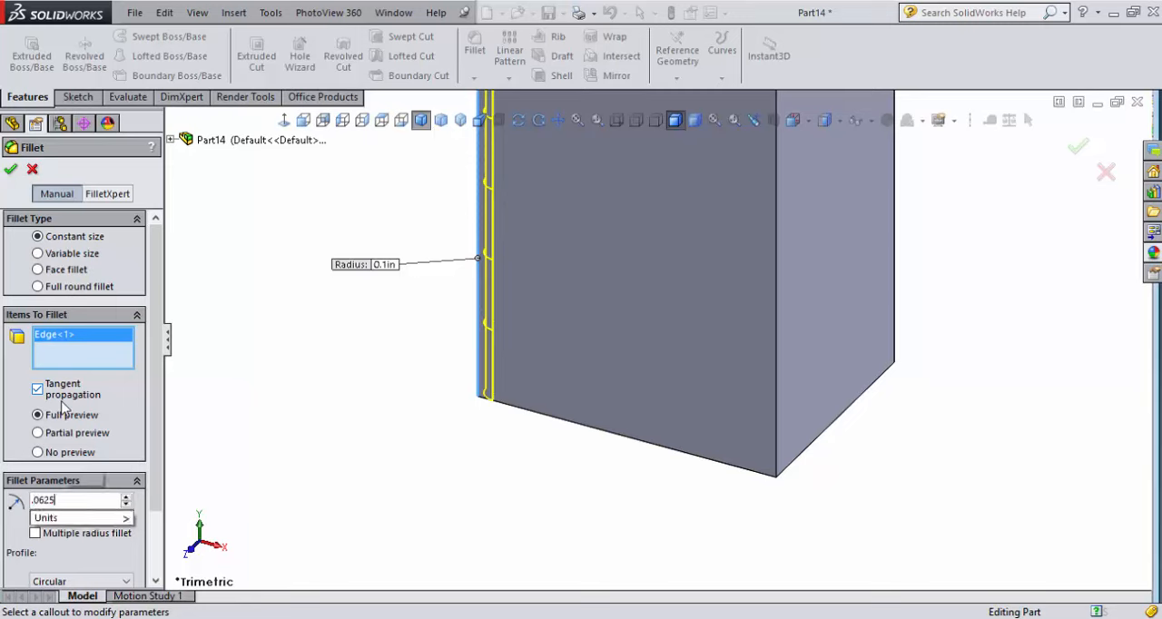
key(Return)
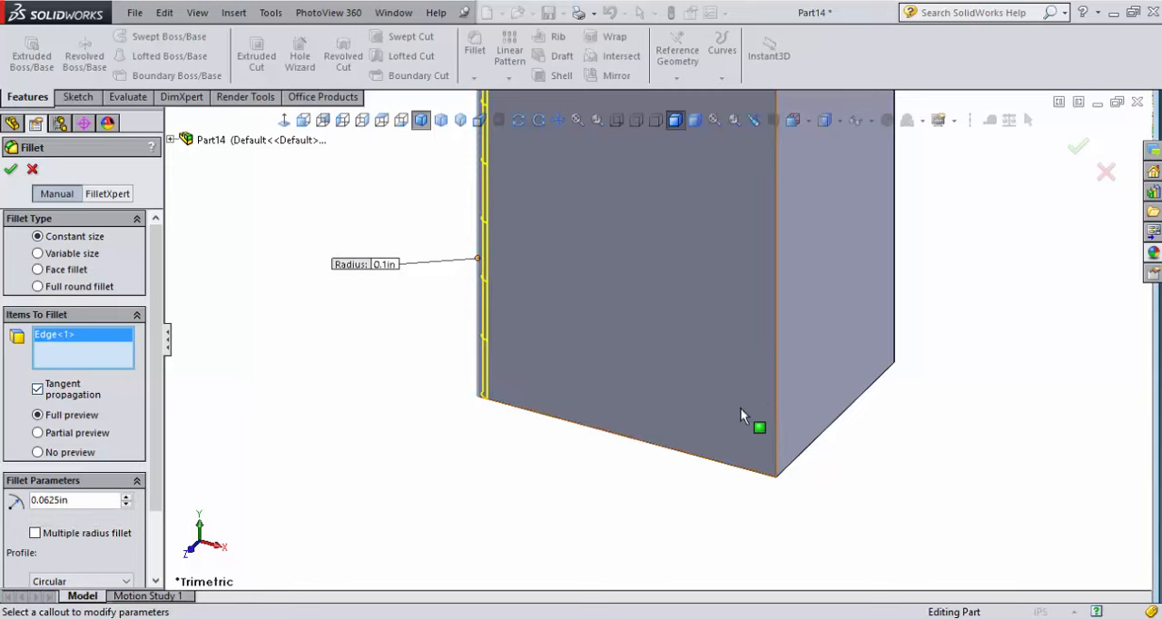
click(777, 400)
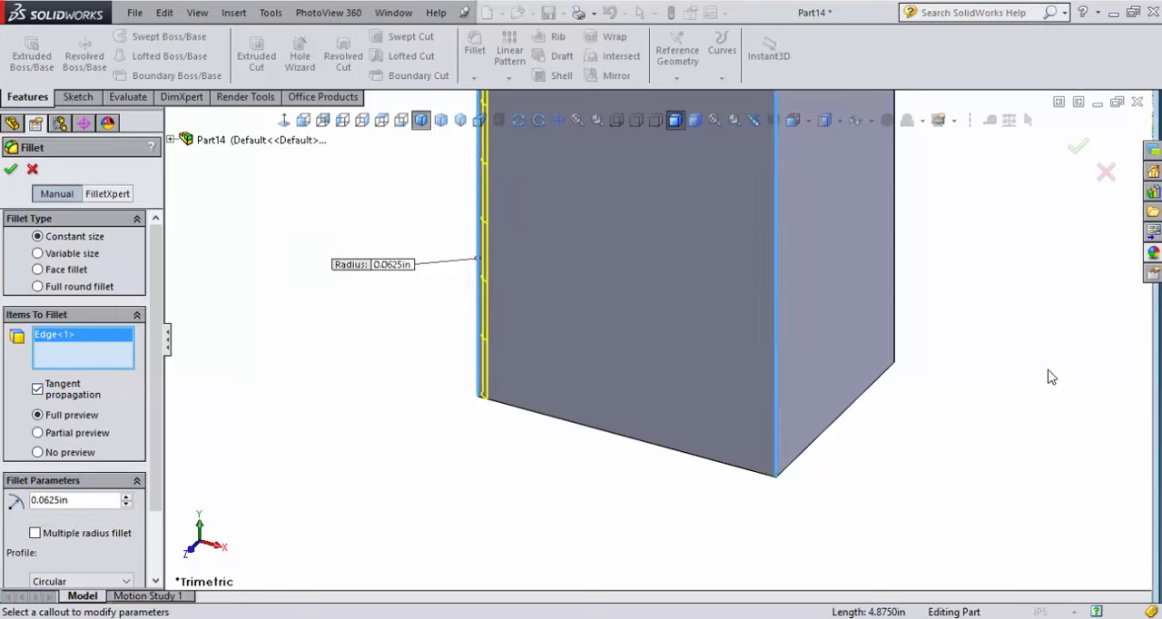
click(895, 317)
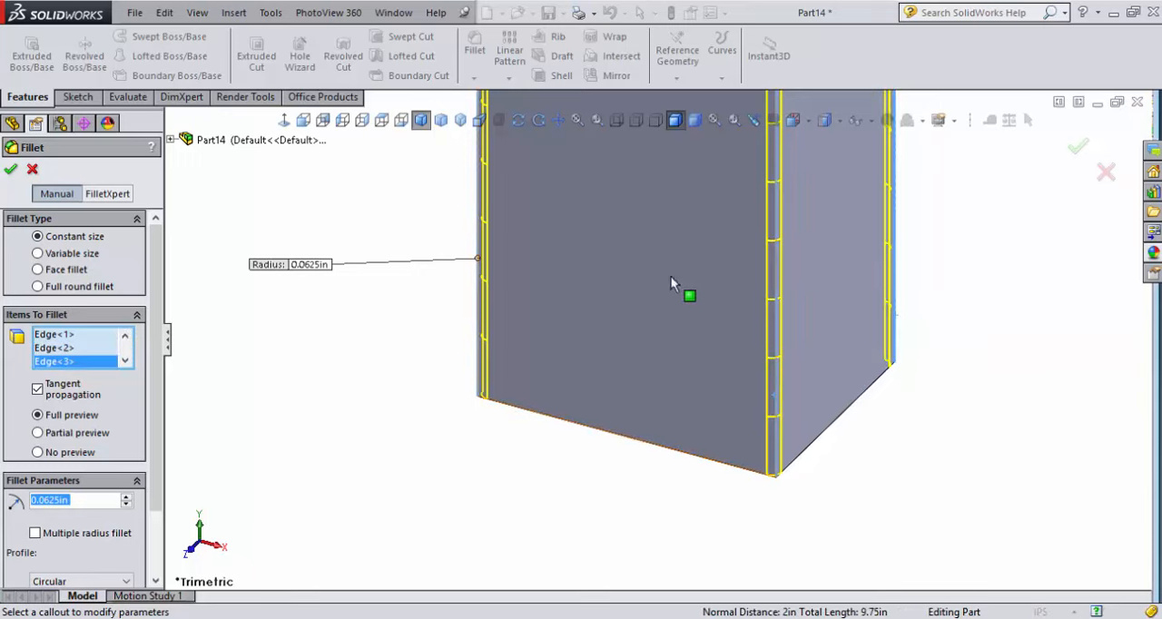
click(597, 271)
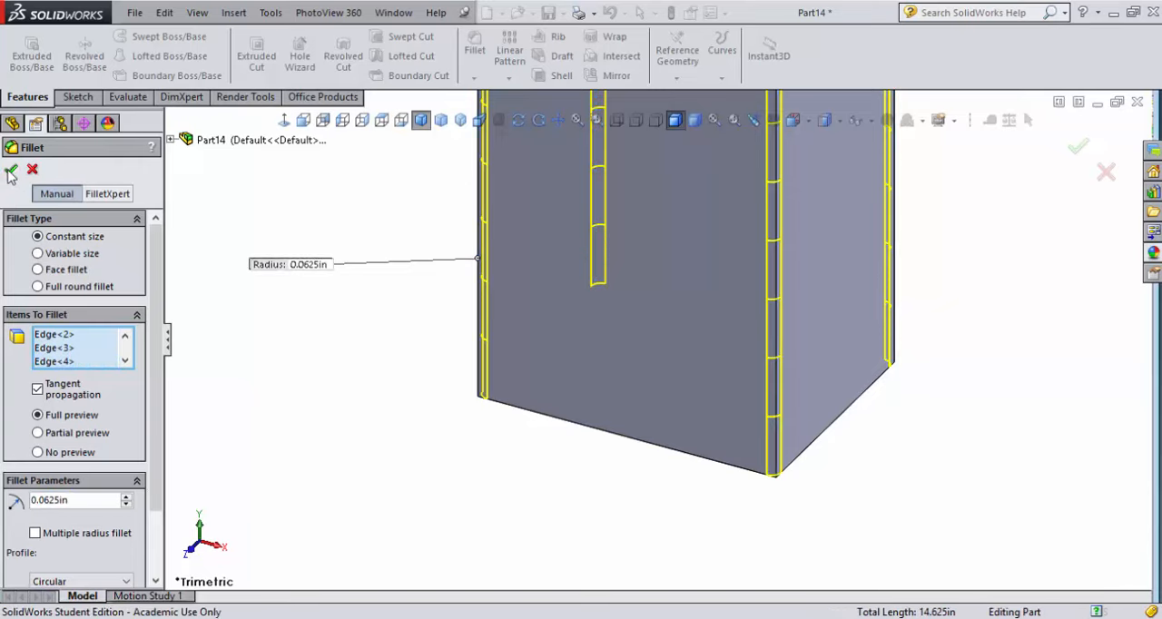
click(10, 171)
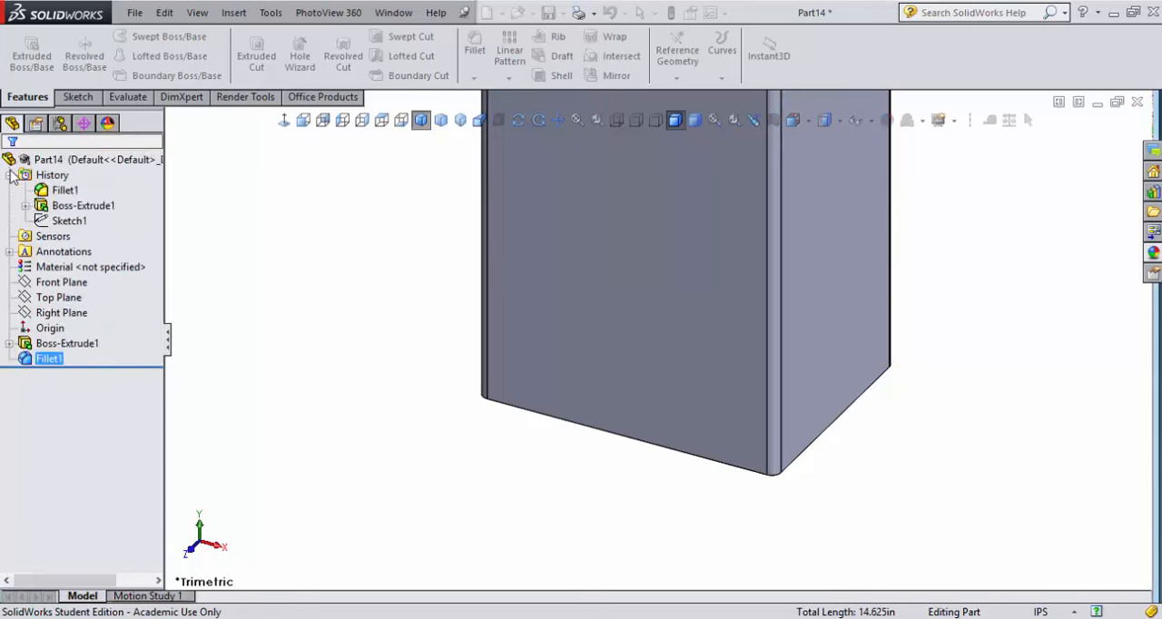
Fillet the tube's four inner vertical corner edges with a constant 0.03125 in radius
middle_drag(1106, 363, 470, 105)
scroll(647, 278, up, 4)
scroll(648, 276, down, 4)
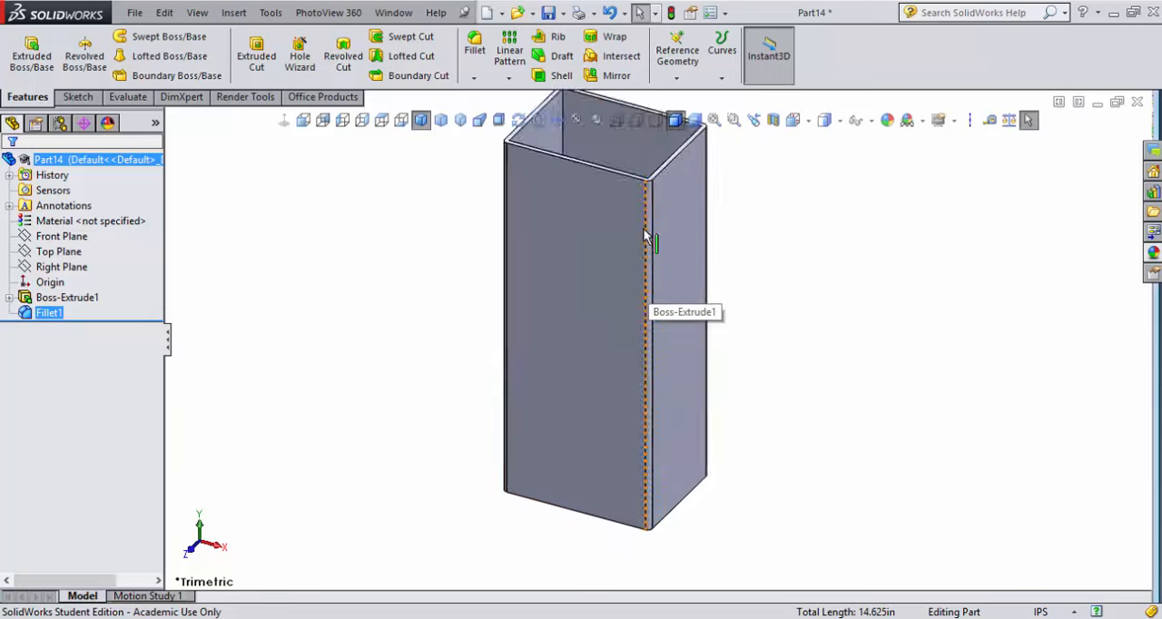
scroll(606, 204, up, 3)
scroll(586, 184, down, 3)
scroll(580, 227, down, 2)
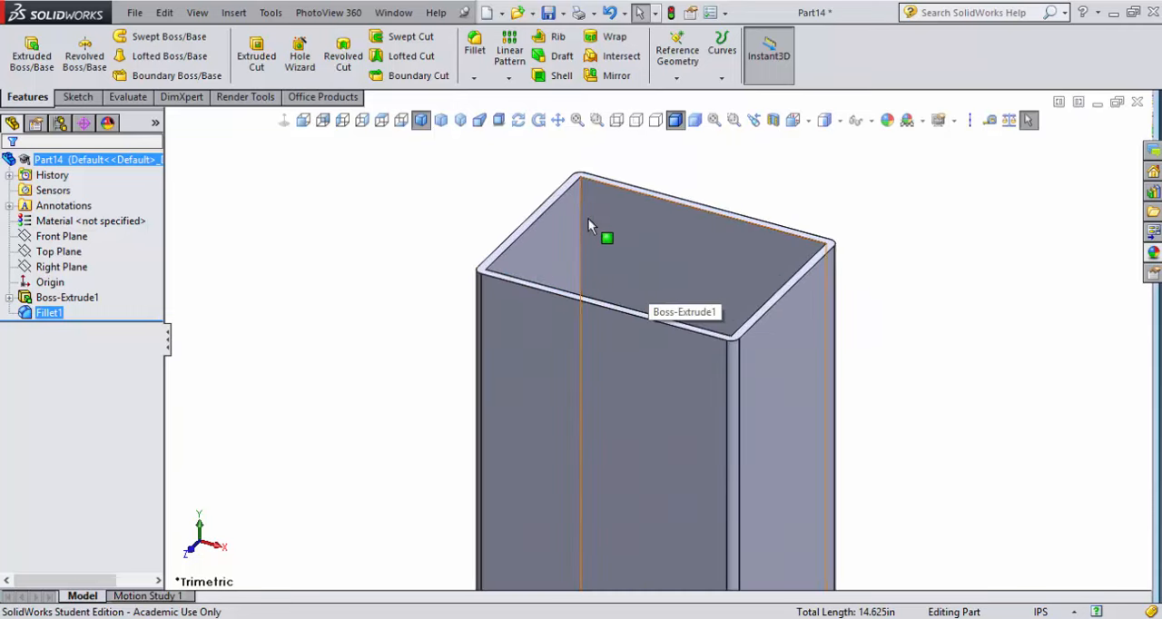
click(582, 225)
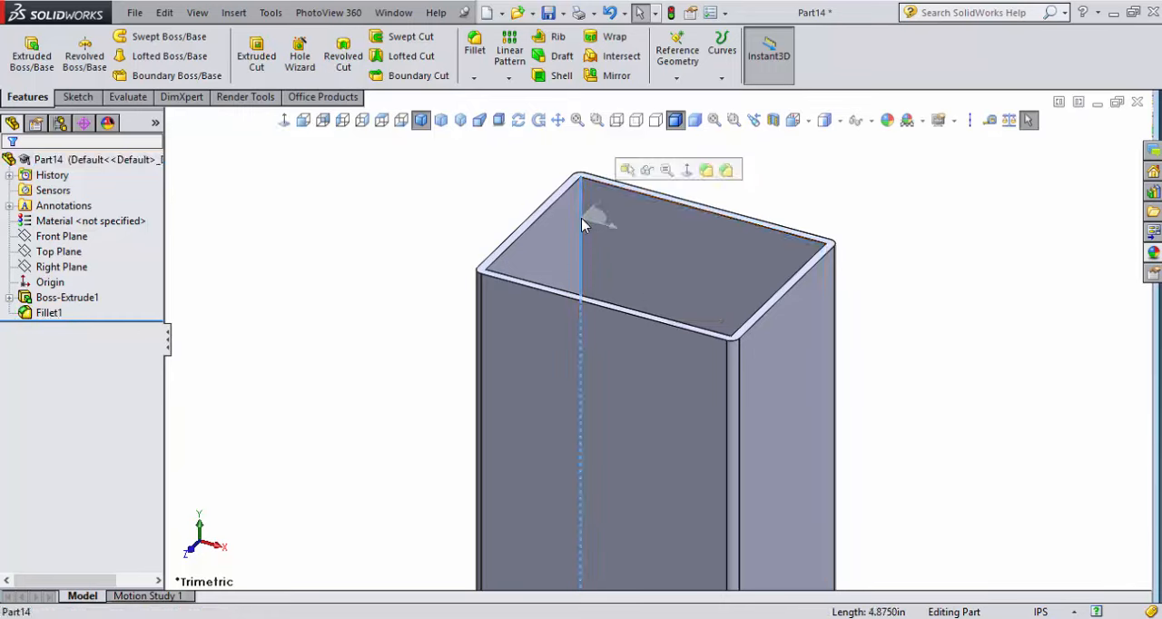
click(690, 194)
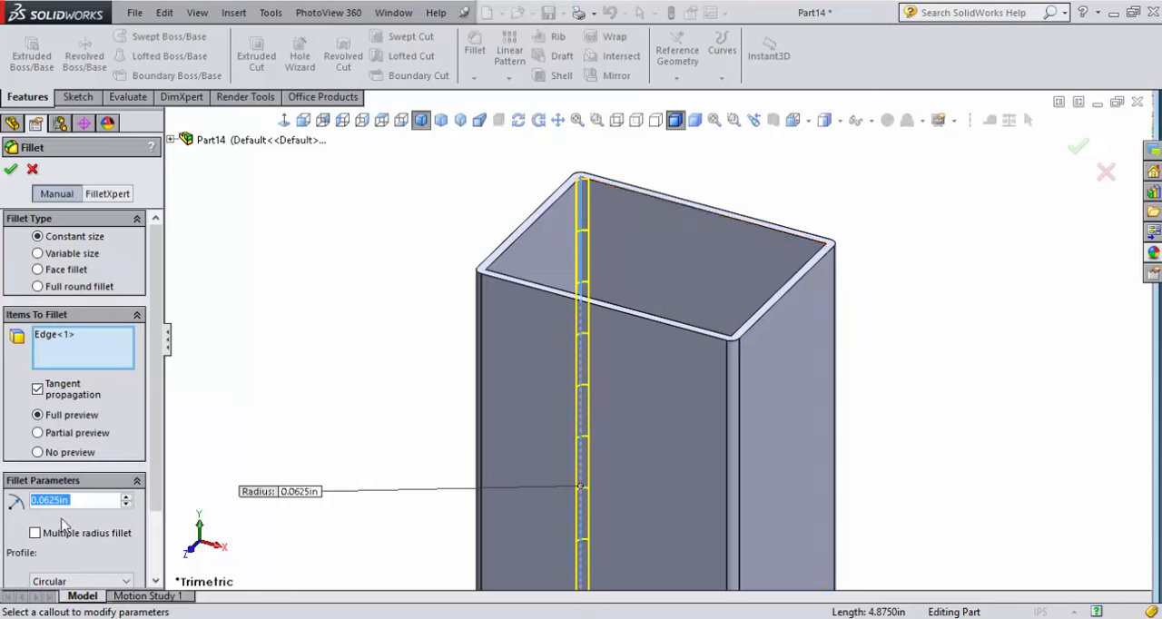
text(.)
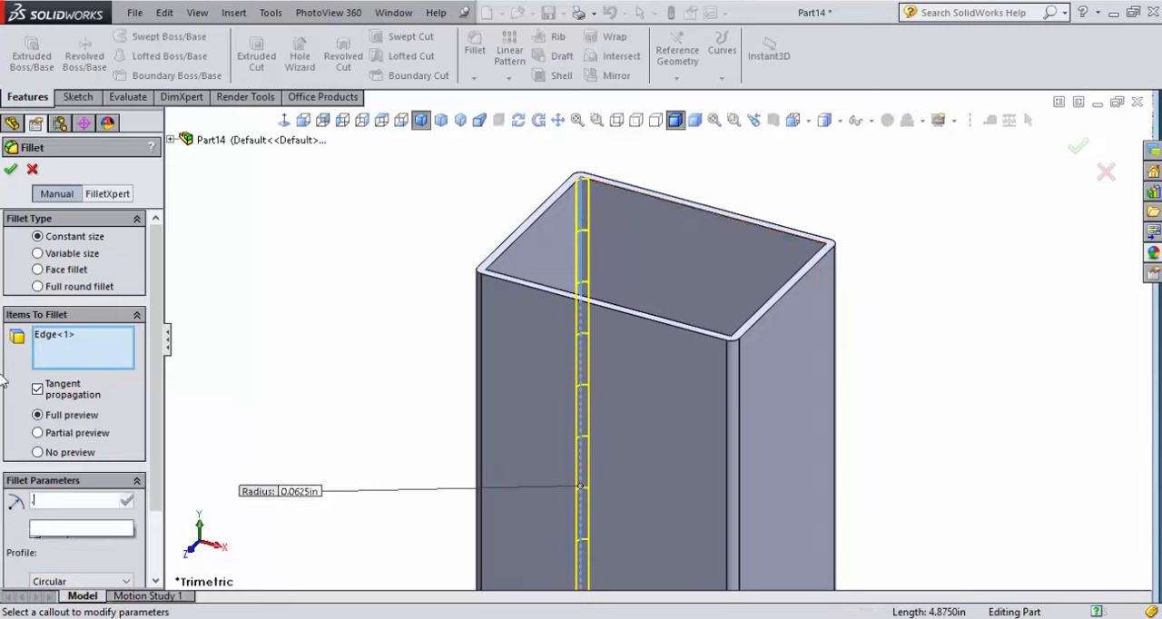
text(03125)
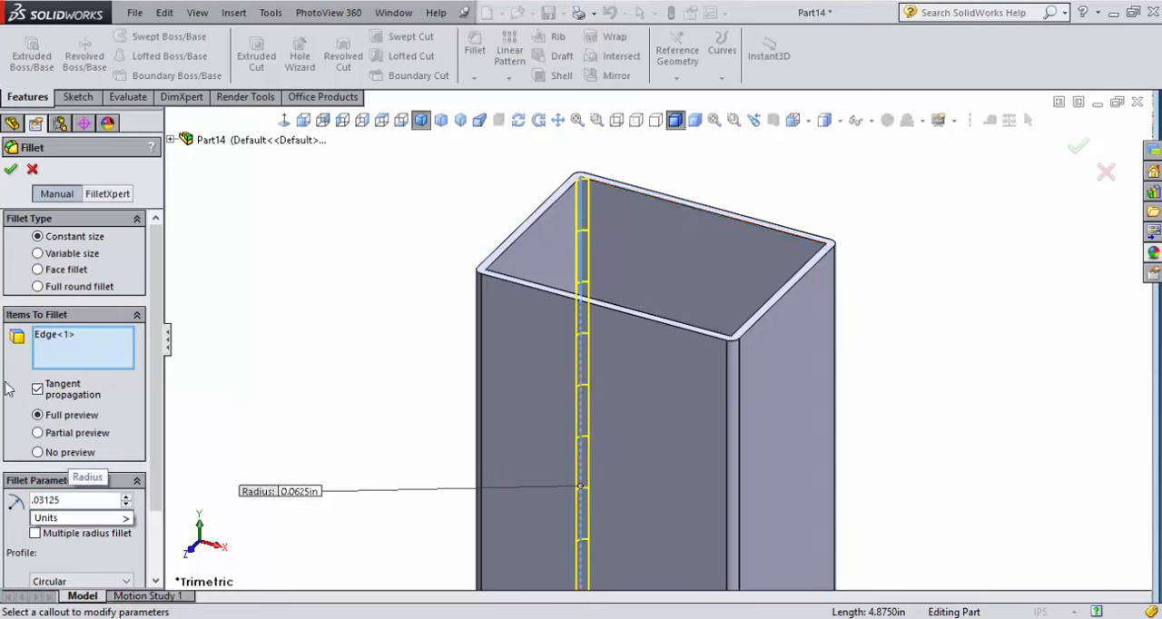
click(37, 389)
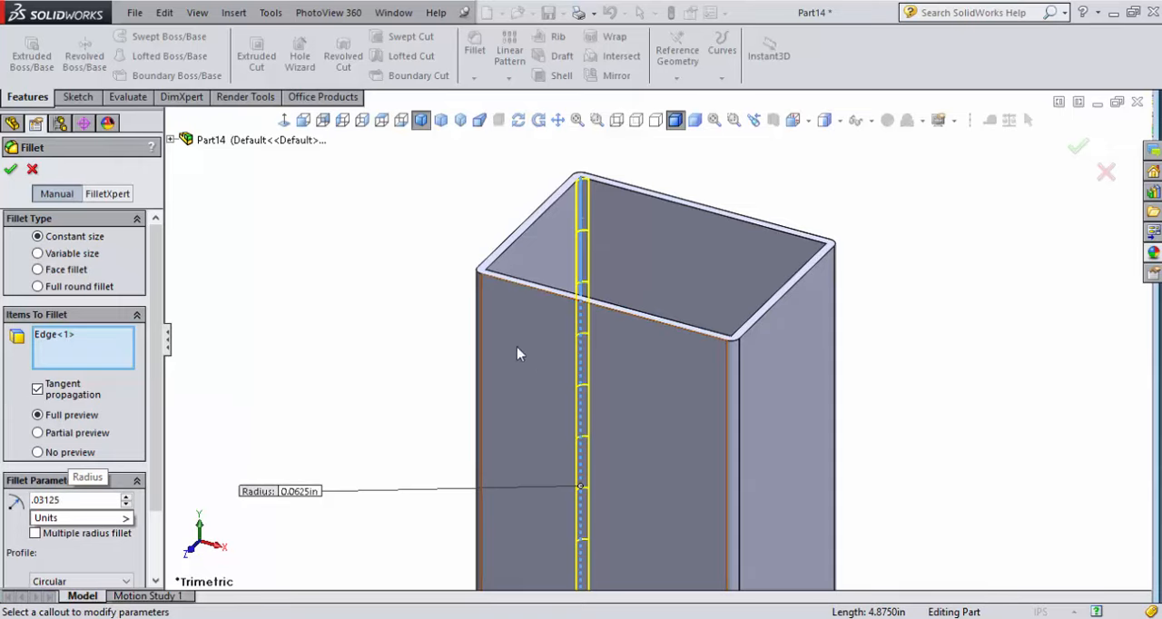
click(485, 320)
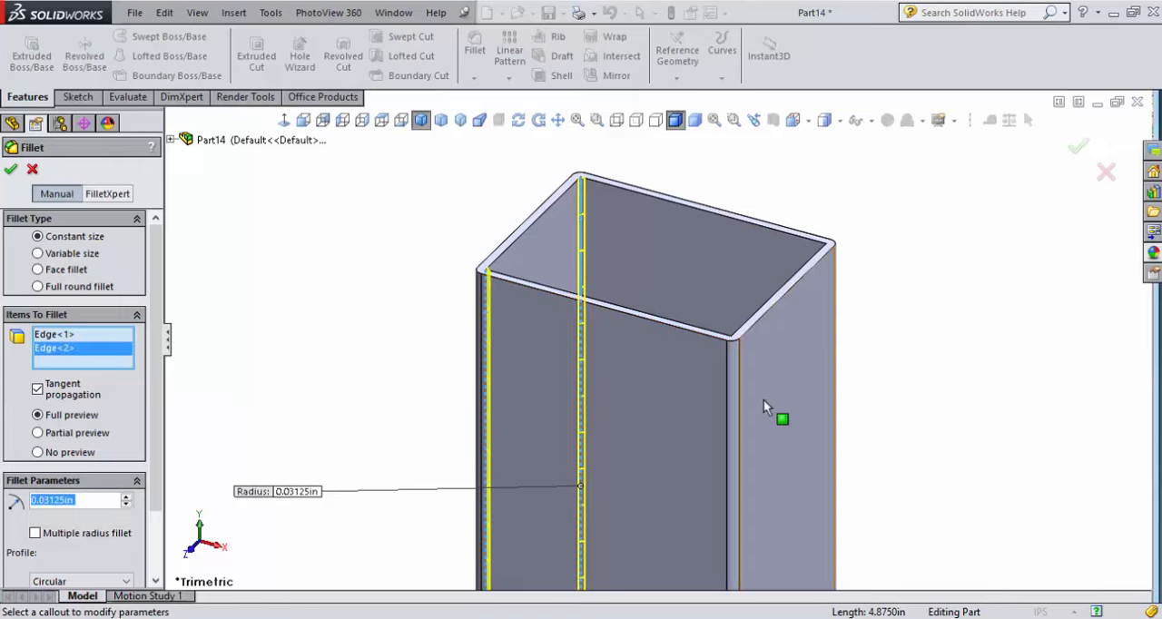
click(733, 378)
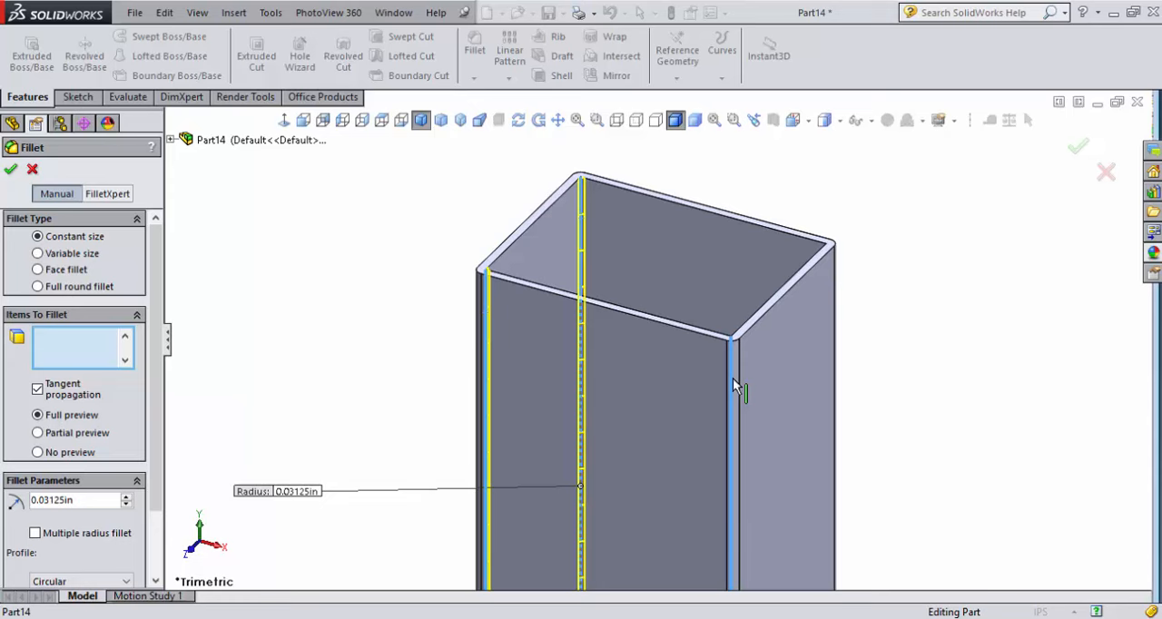
click(827, 293)
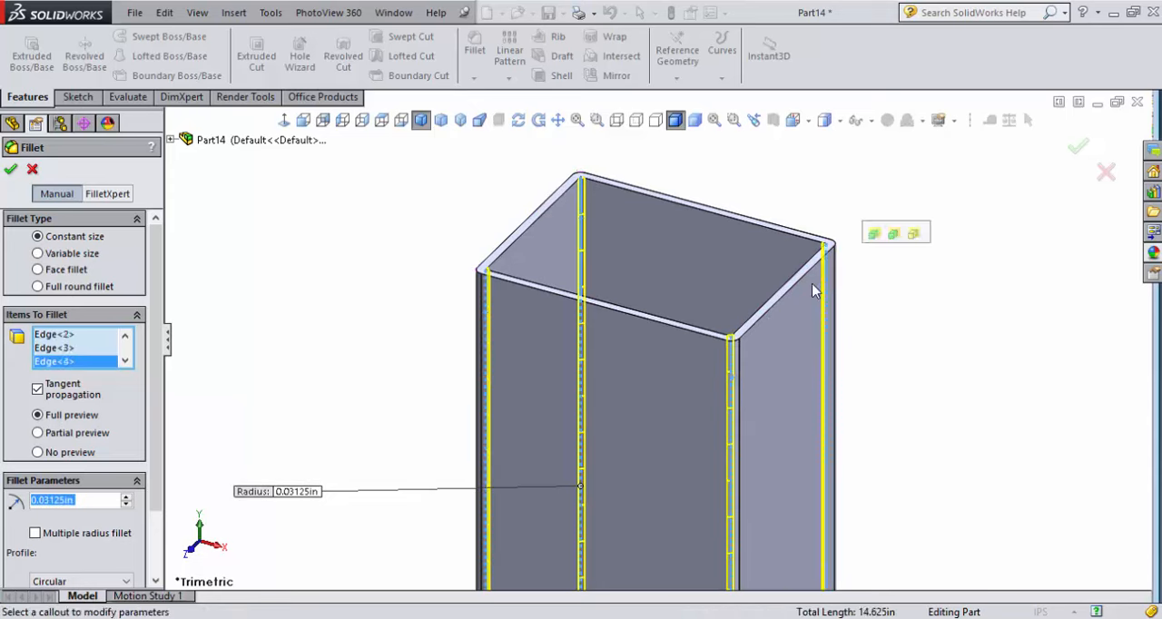
click(11, 170)
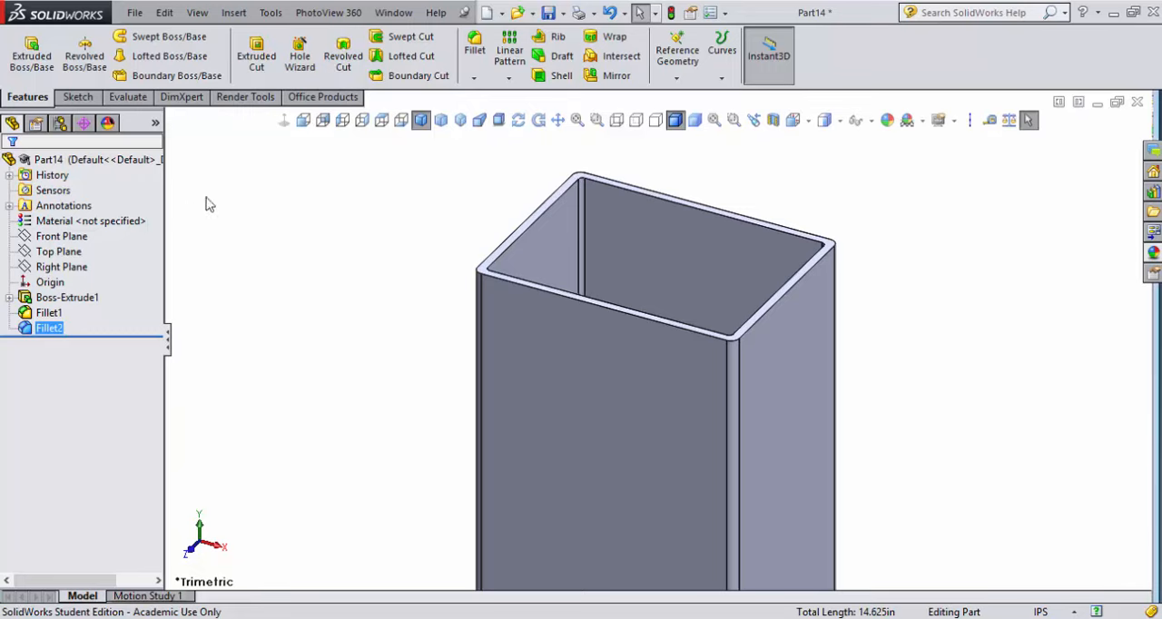
Save the tube part as "box pipe" in the phone stand folder
click(672, 13)
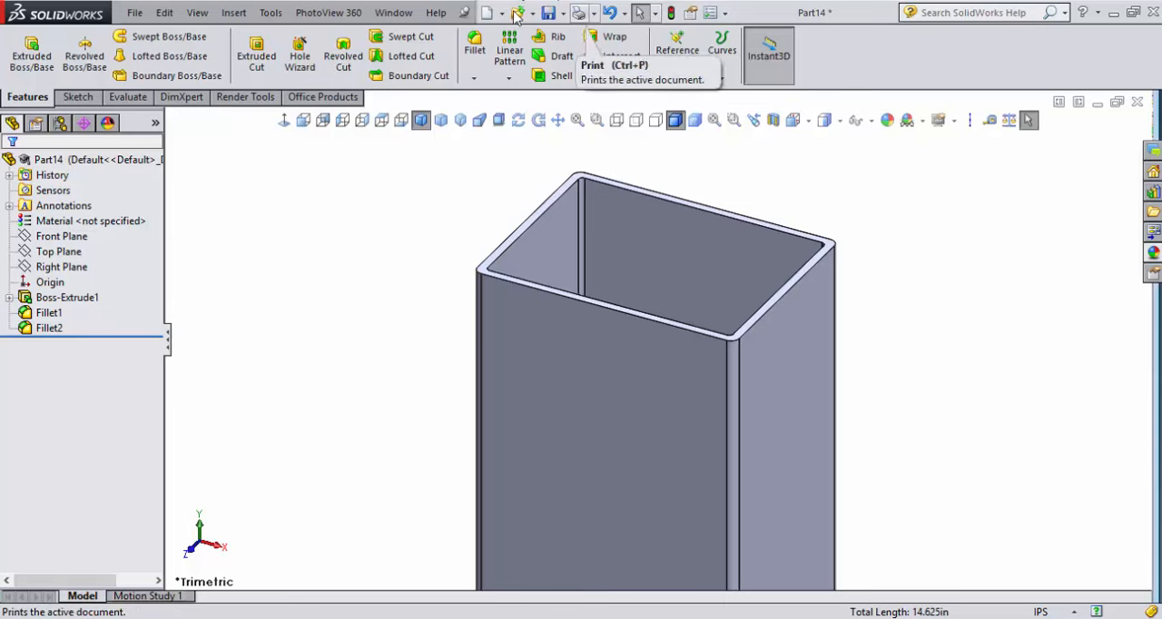
click(549, 12)
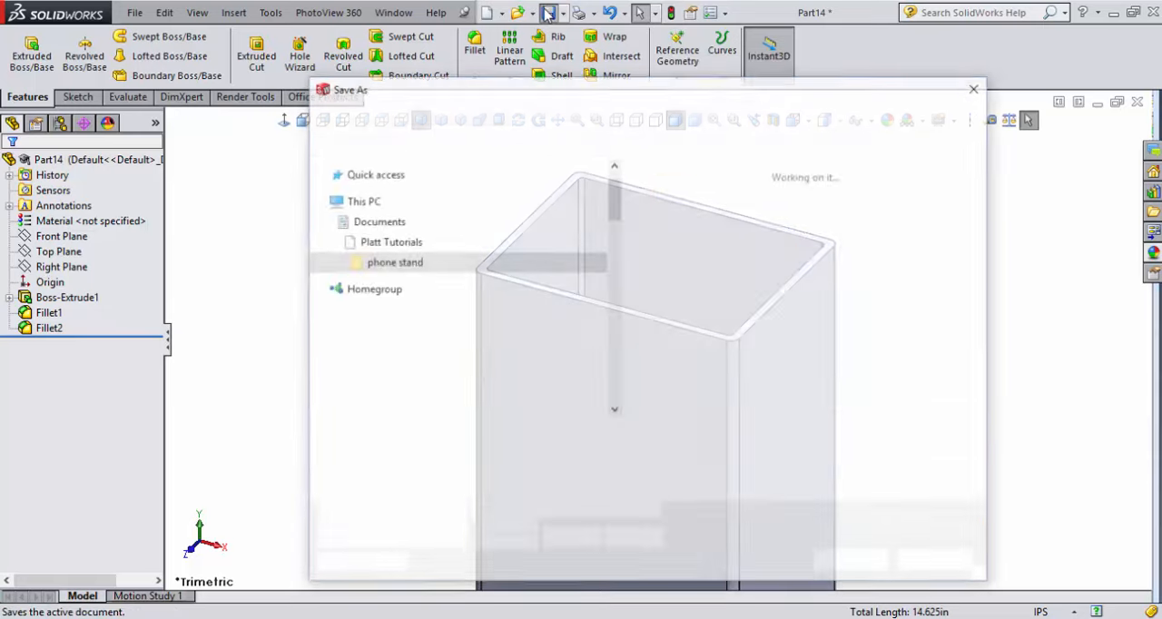
text(box pipe)
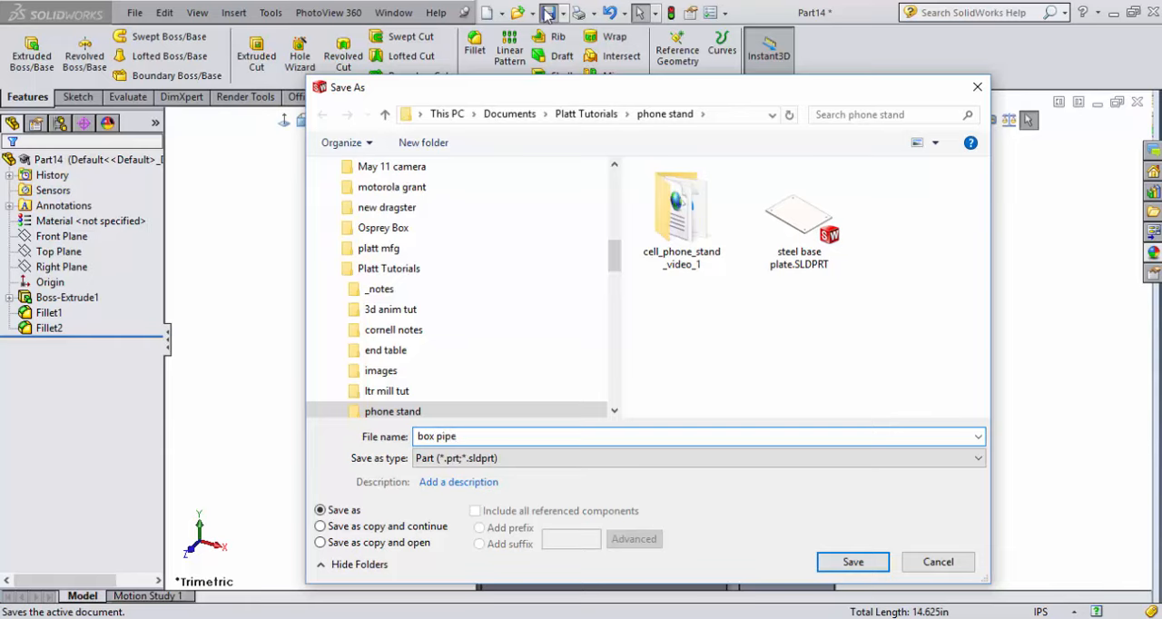
key(Return)
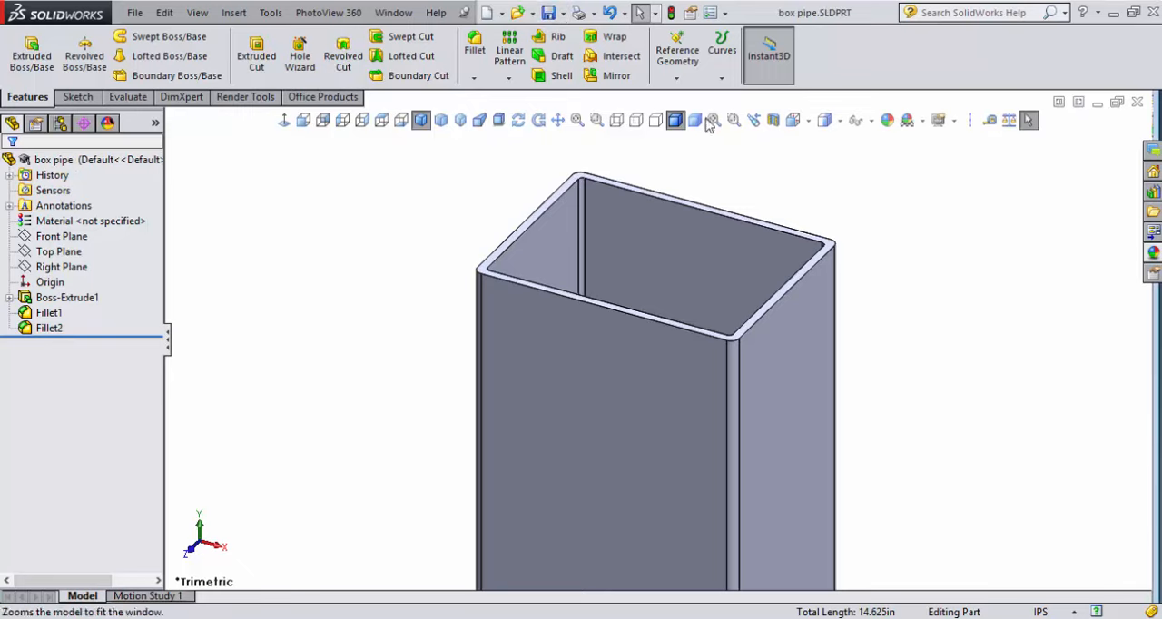
Save the part again under the same name, replacing the existing box pipe.SLDPRT file in the phone stand folder
click(563, 12)
click(572, 49)
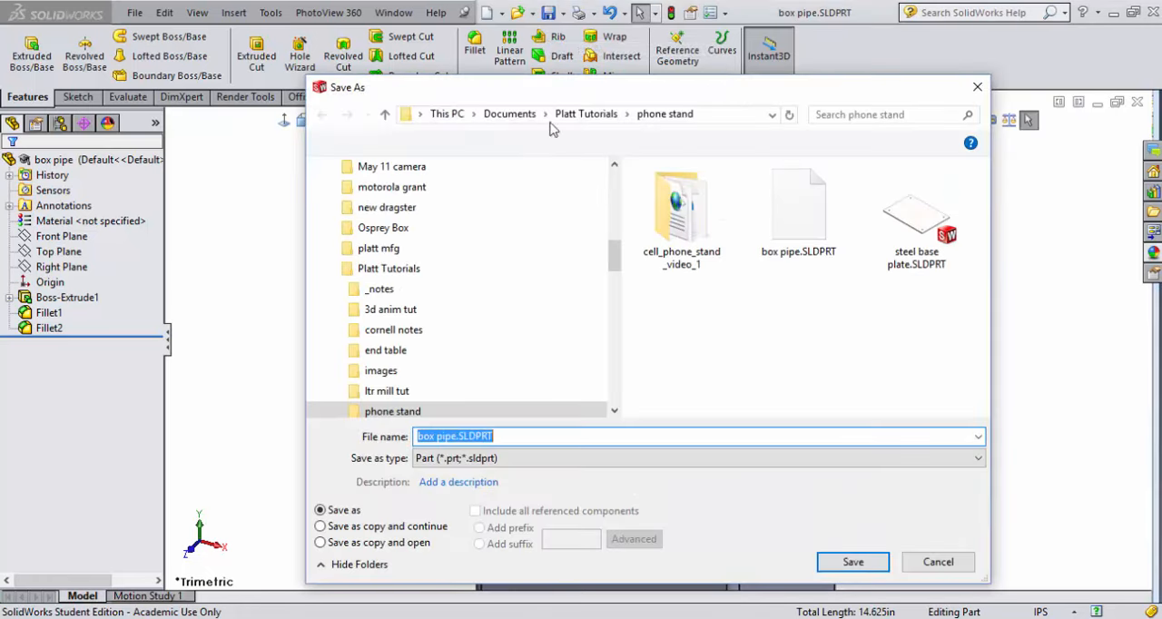
click(851, 561)
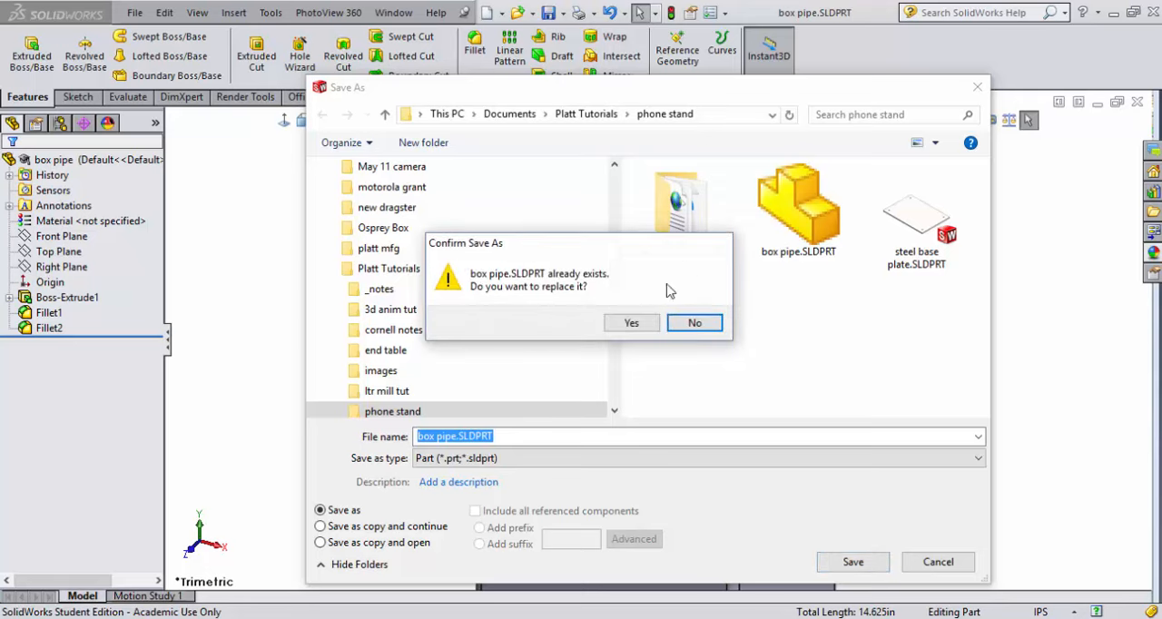
click(628, 324)
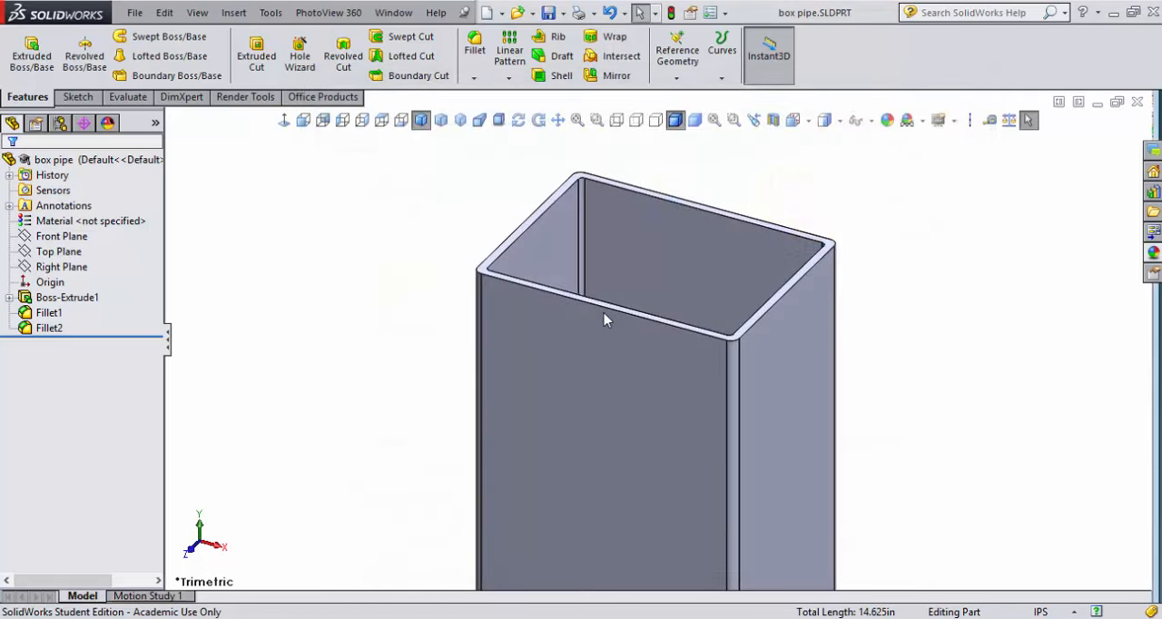
Sketch a diagonal line about 3.8 in long on the tube's 2 in wide front face, from its top right corner down to the left edge
click(616, 366)
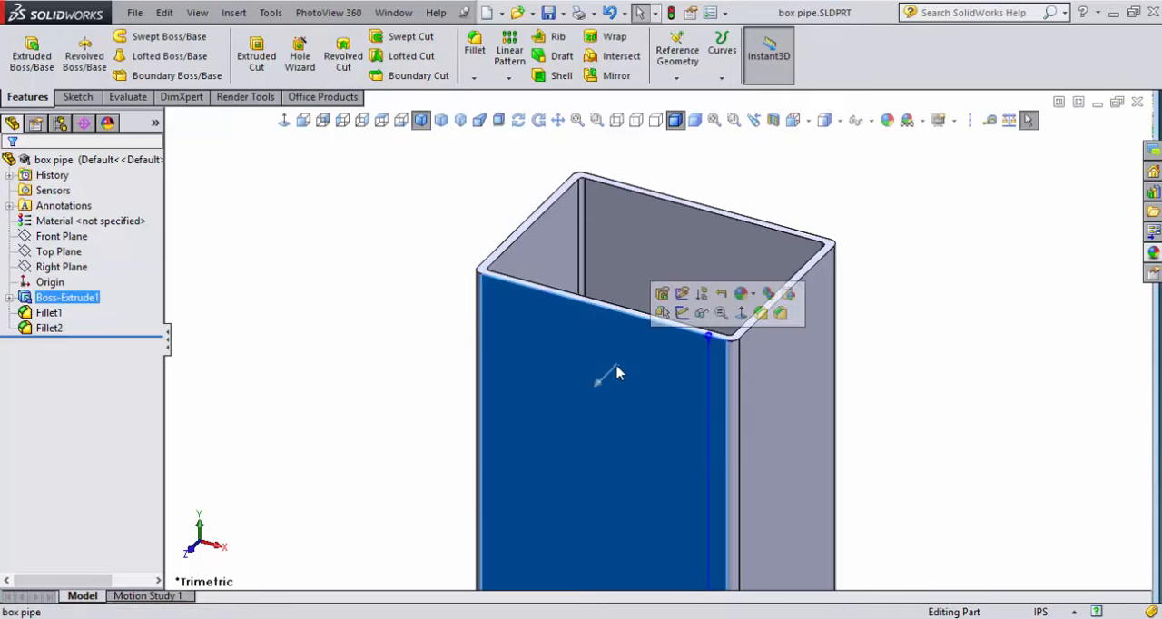
click(741, 313)
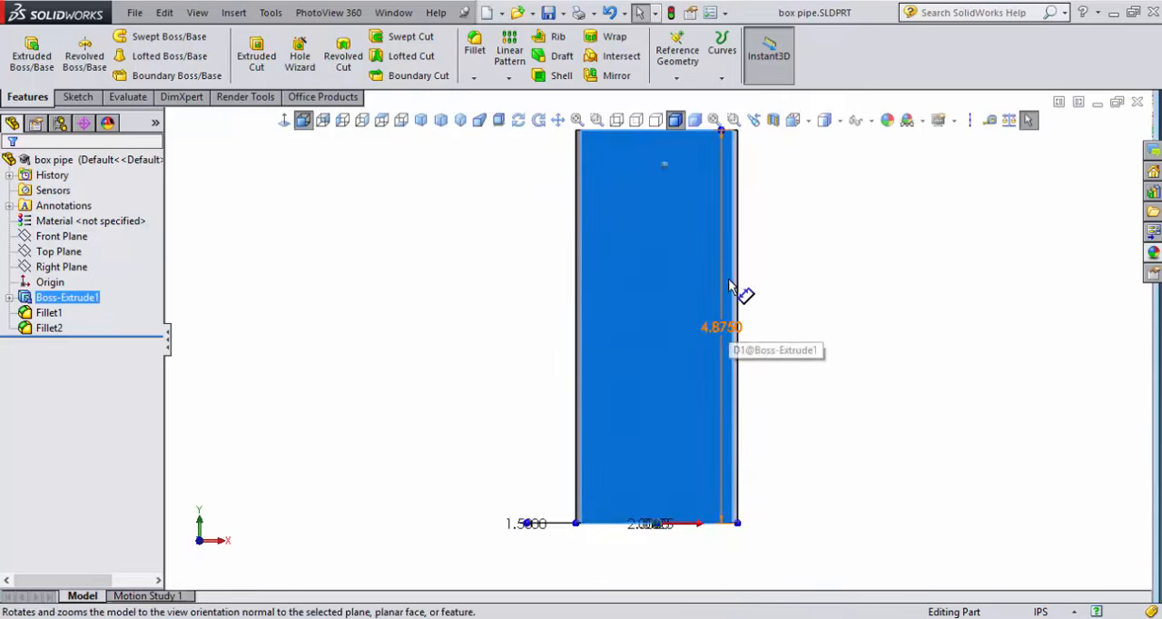
scroll(660, 208, down, 3)
scroll(659, 207, up, 3)
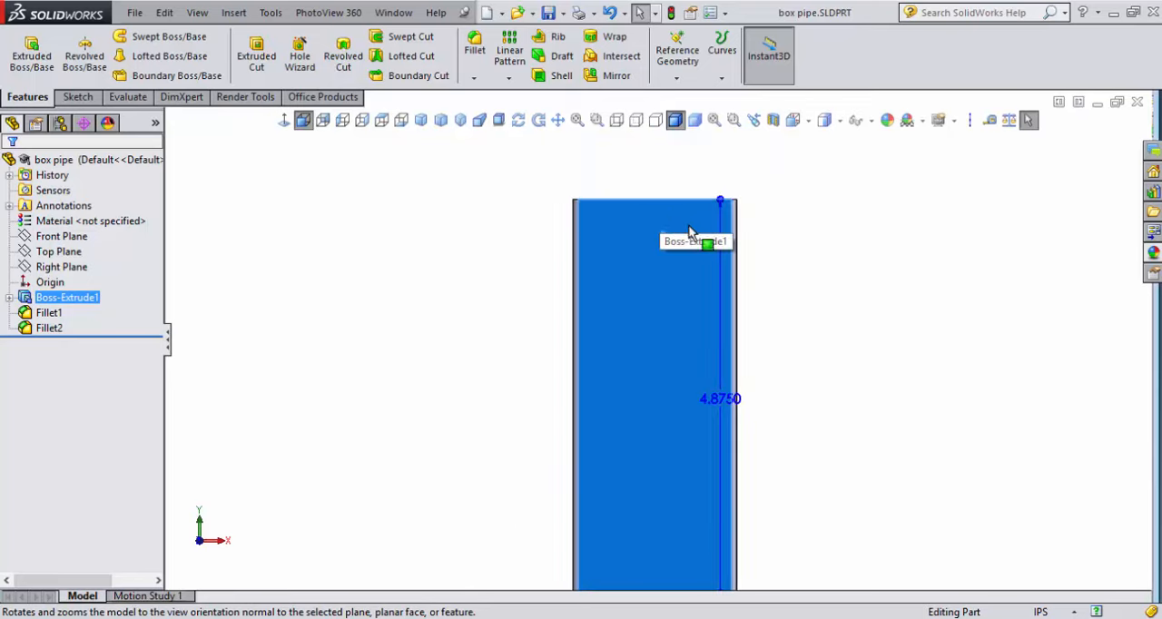
click(78, 98)
click(24, 47)
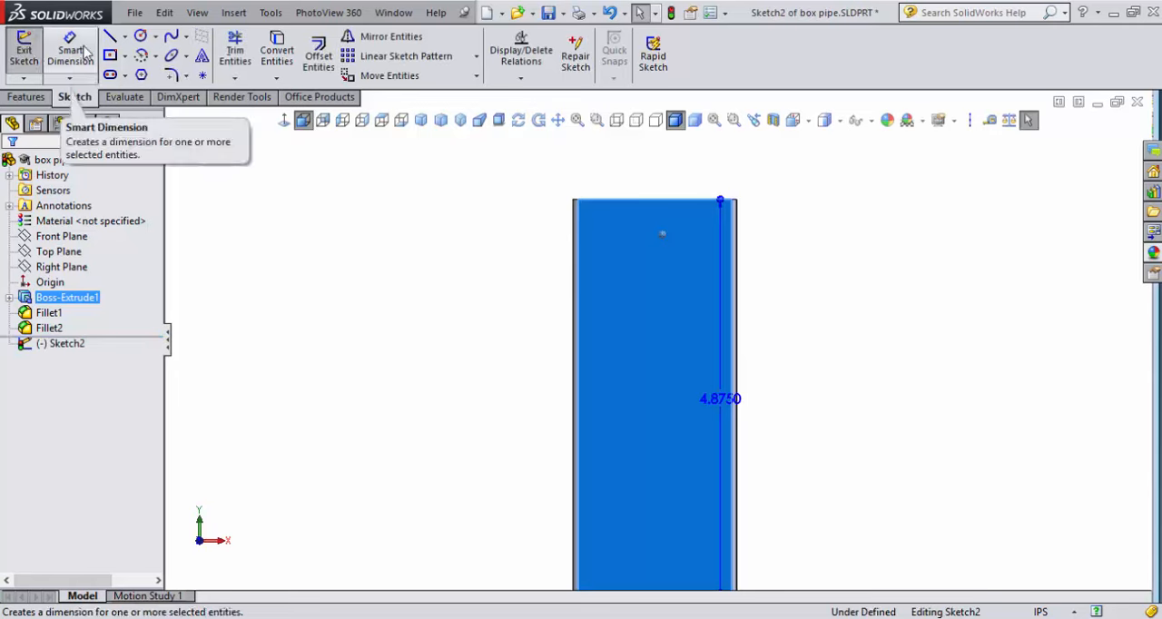
click(110, 36)
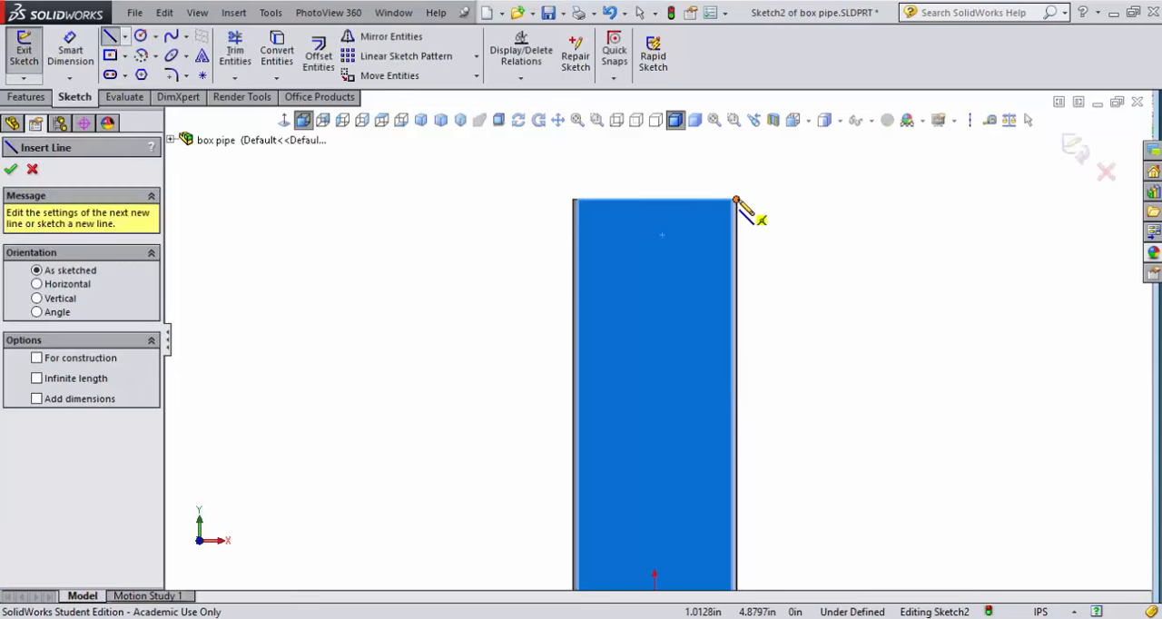
click(735, 201)
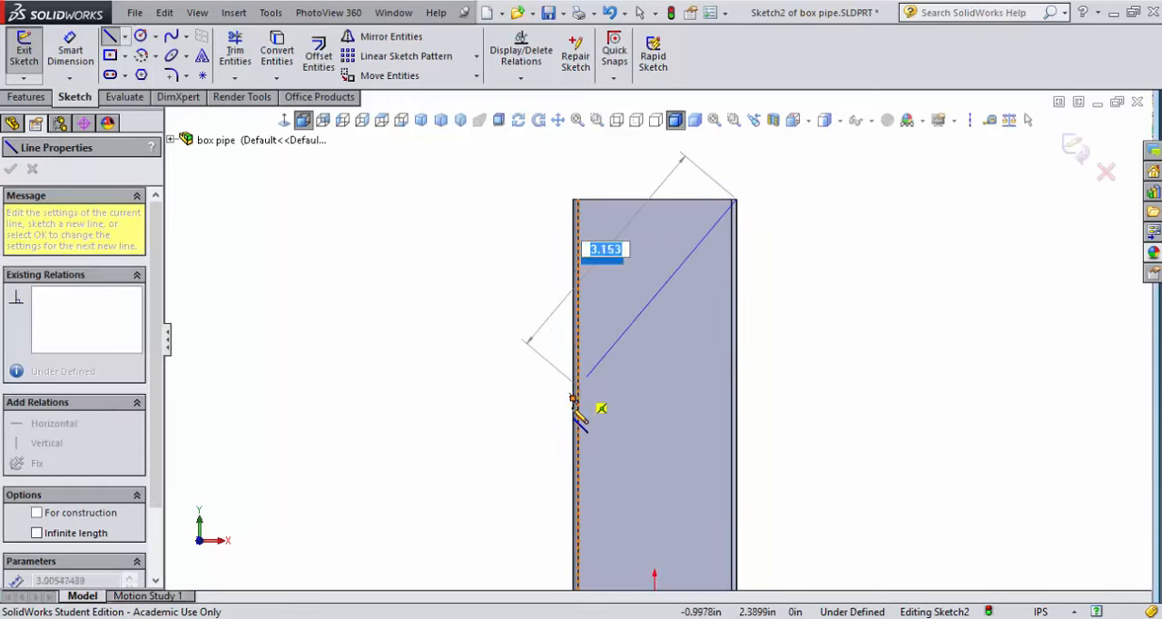
click(573, 463)
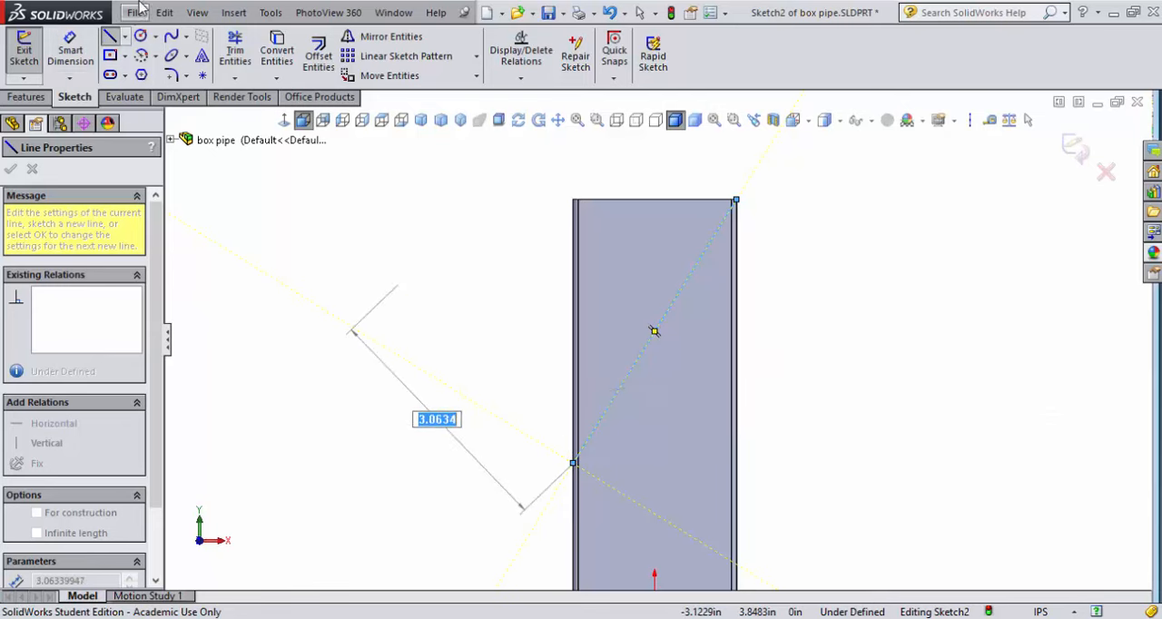
Dimension the angle between the diagonal line and the tube's right vertical edge as 60 degrees
click(71, 58)
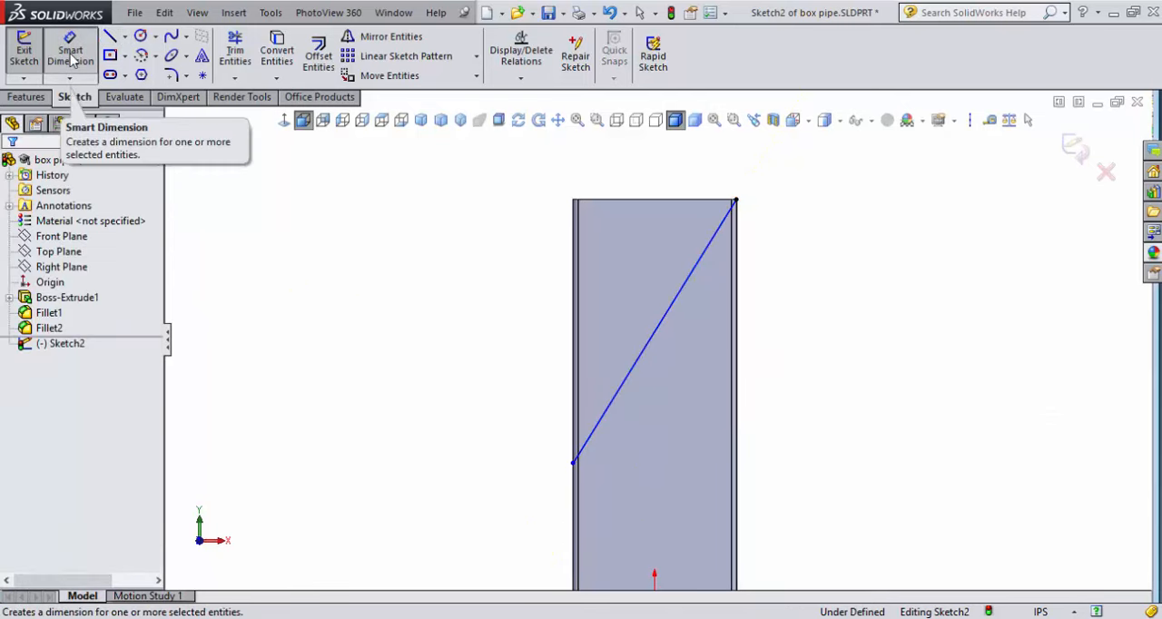
click(71, 58)
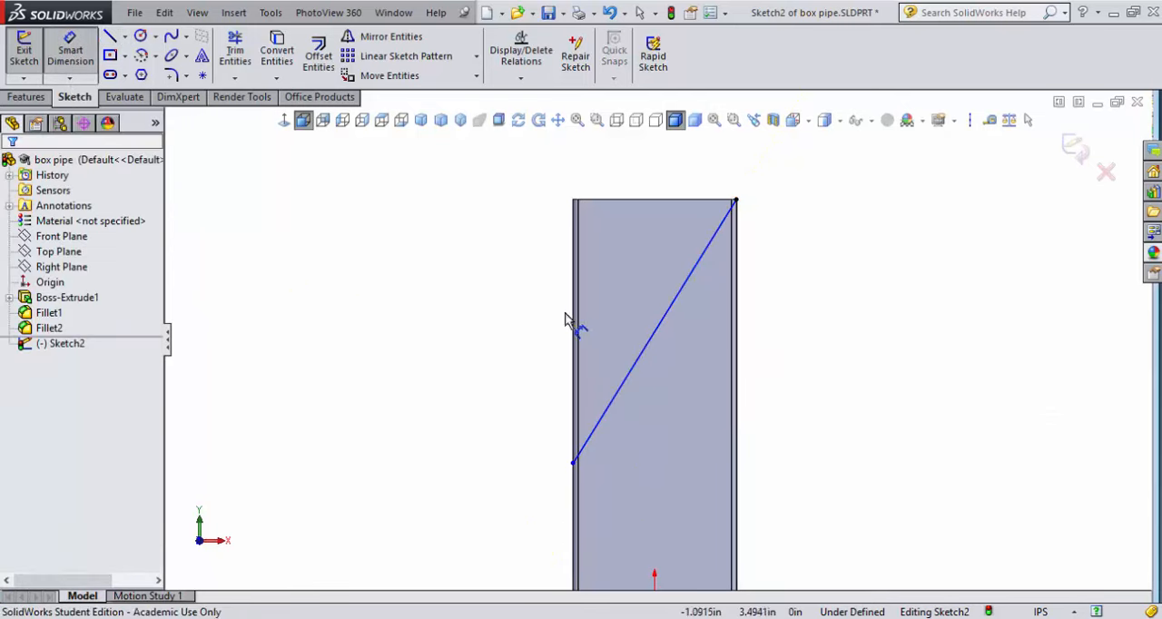
click(643, 360)
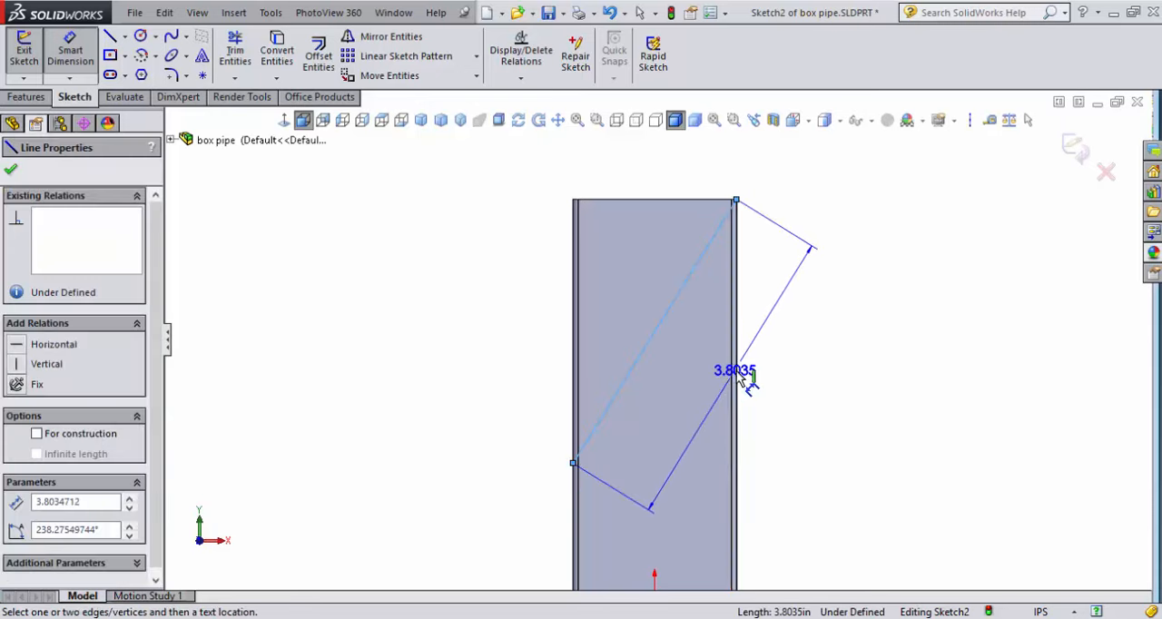
click(738, 385)
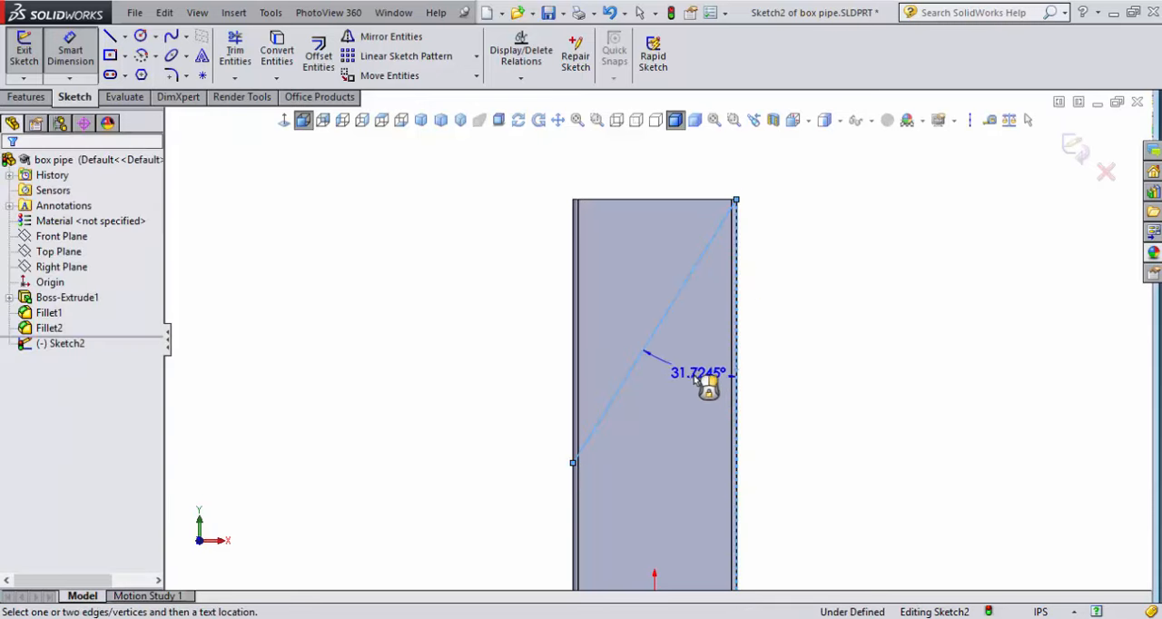
click(669, 441)
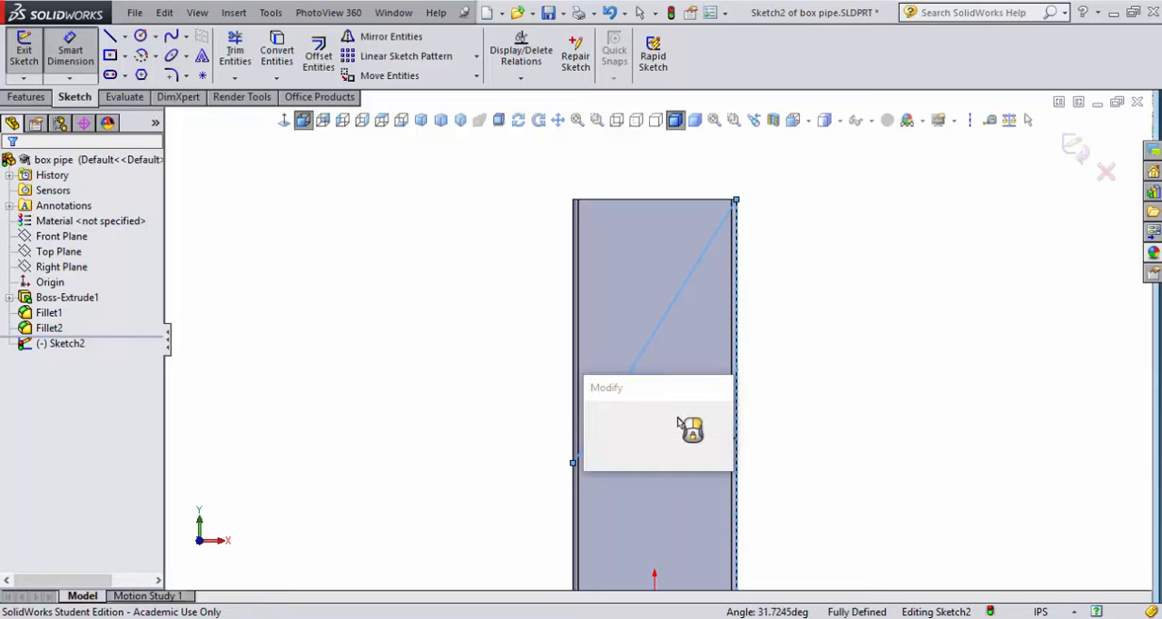
drag(687, 390, 926, 386)
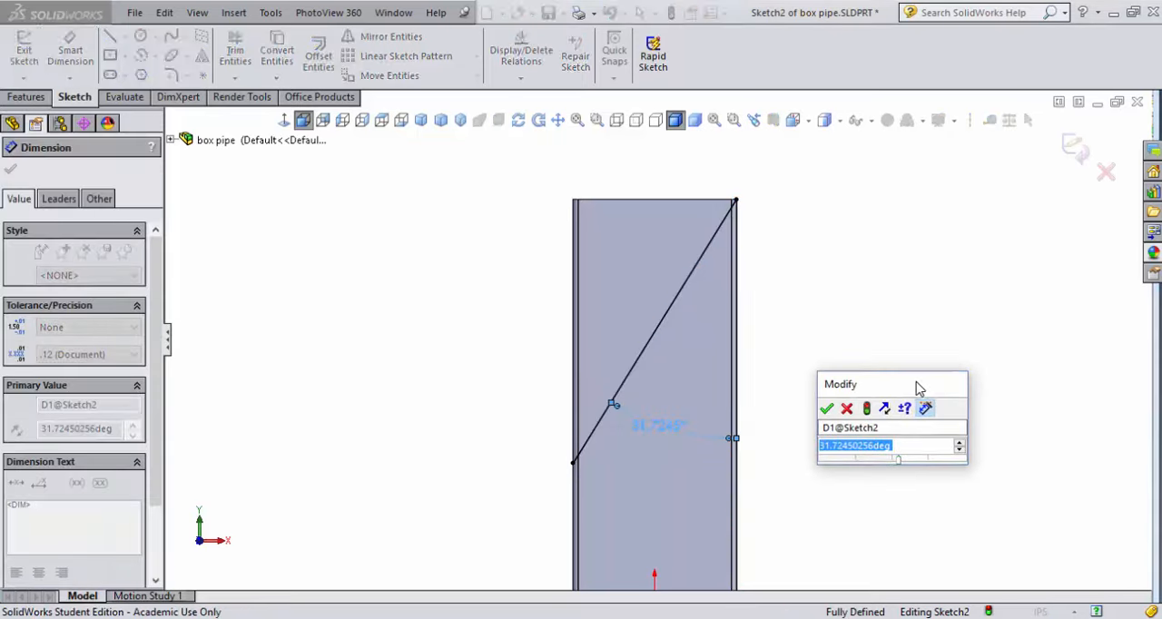
text(6)
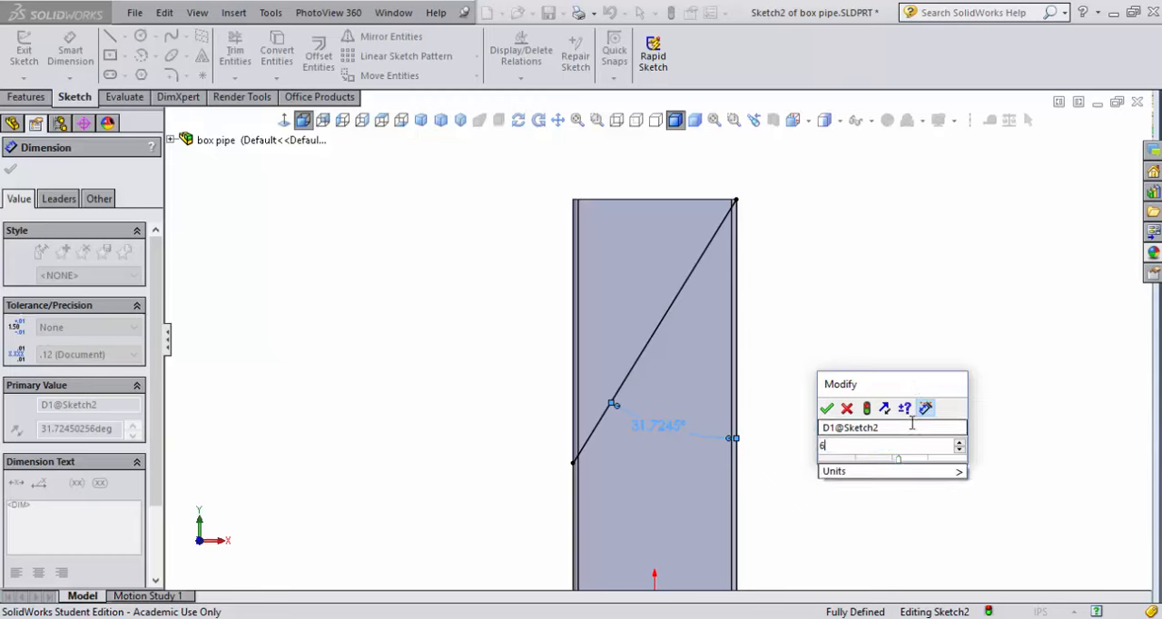
text(0)
key(Return)
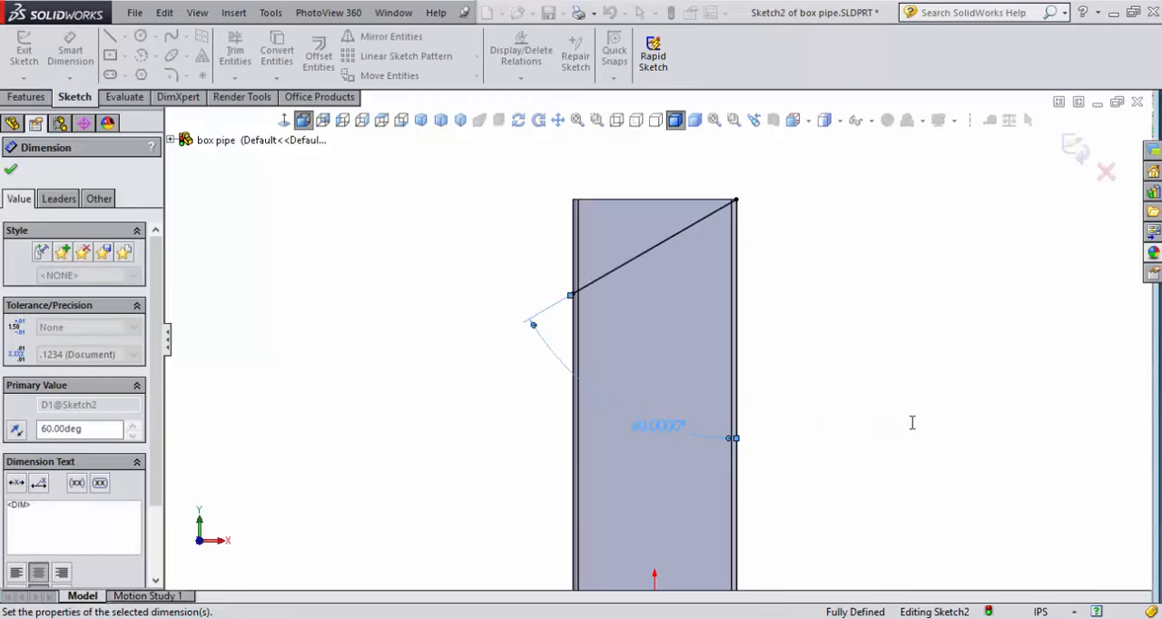
Set the angle between the diagonal line and the vertical edge to 30 degrees
double_click(664, 429)
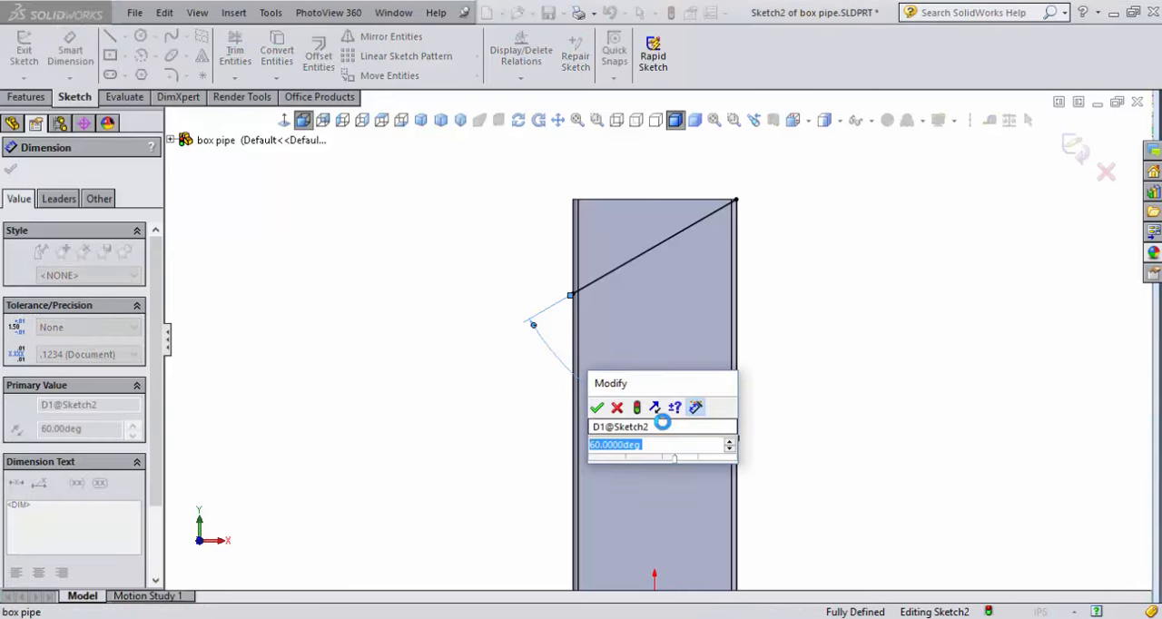
text(30)
key(Return)
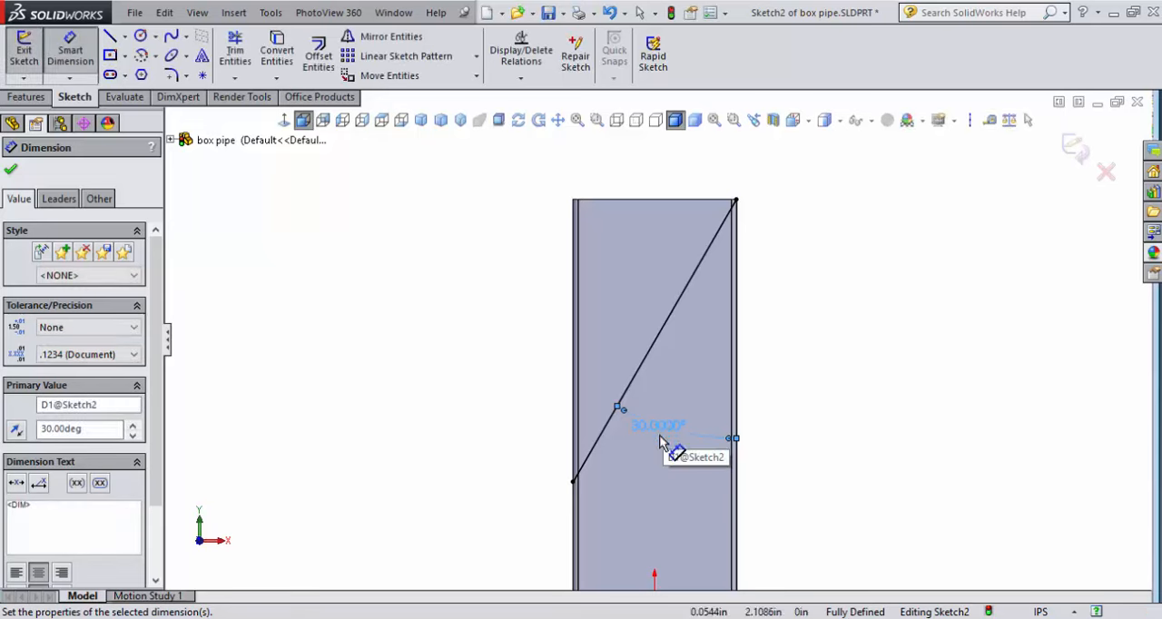
Close the triangular profile with lines along the tube's top edge and down its left edge to the diagonal's lower end
key(f)
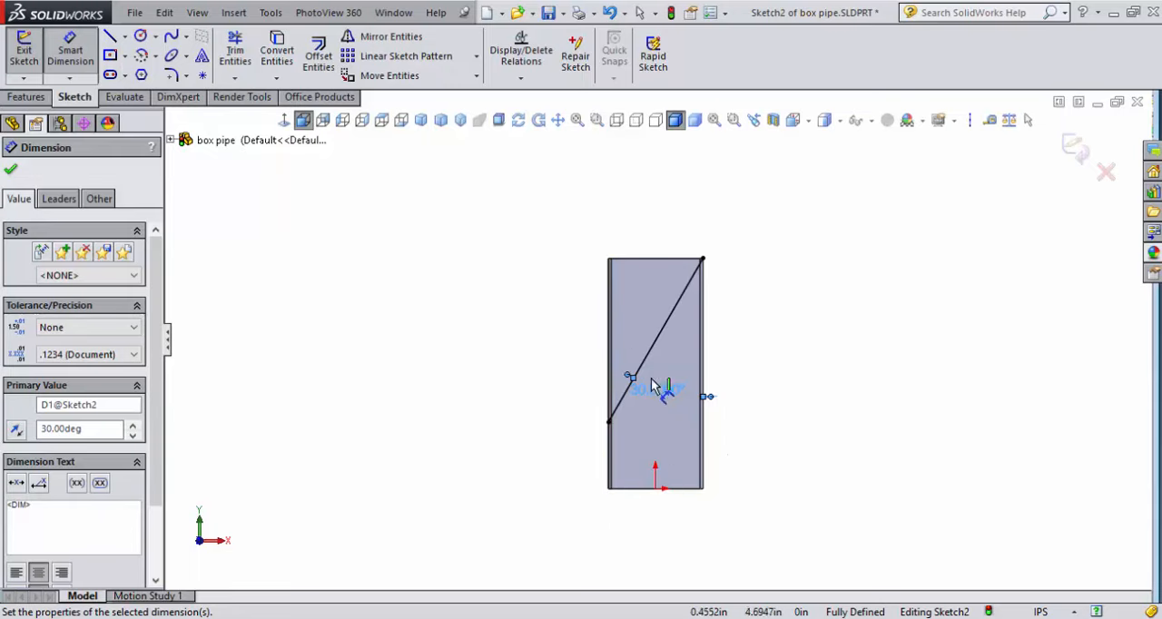
scroll(617, 387, down, 4)
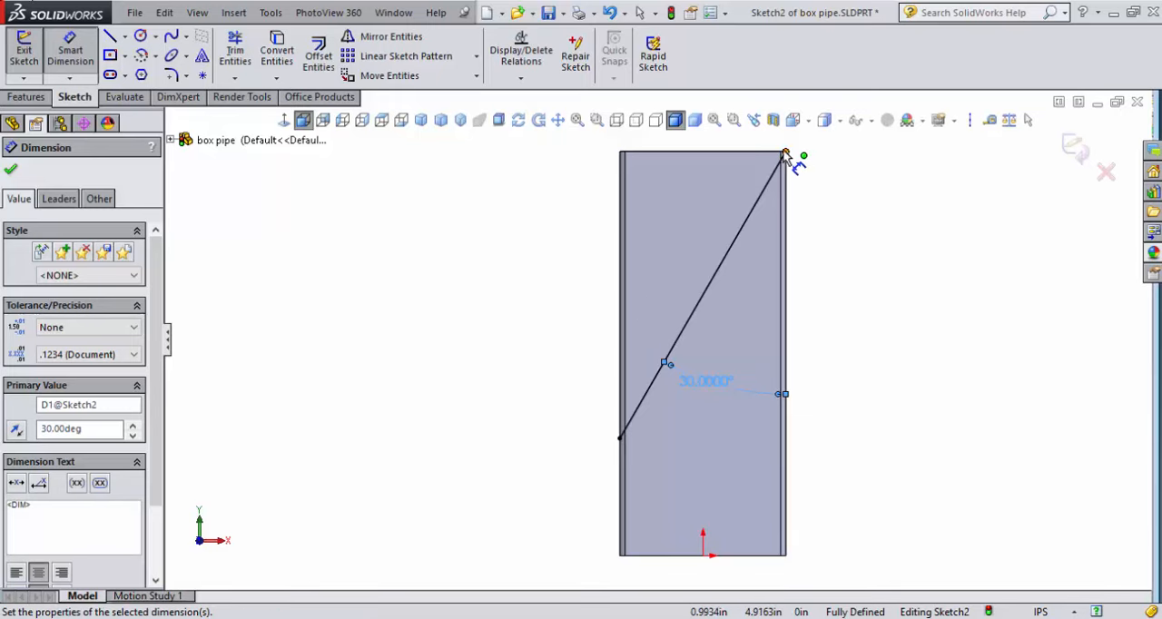
click(110, 35)
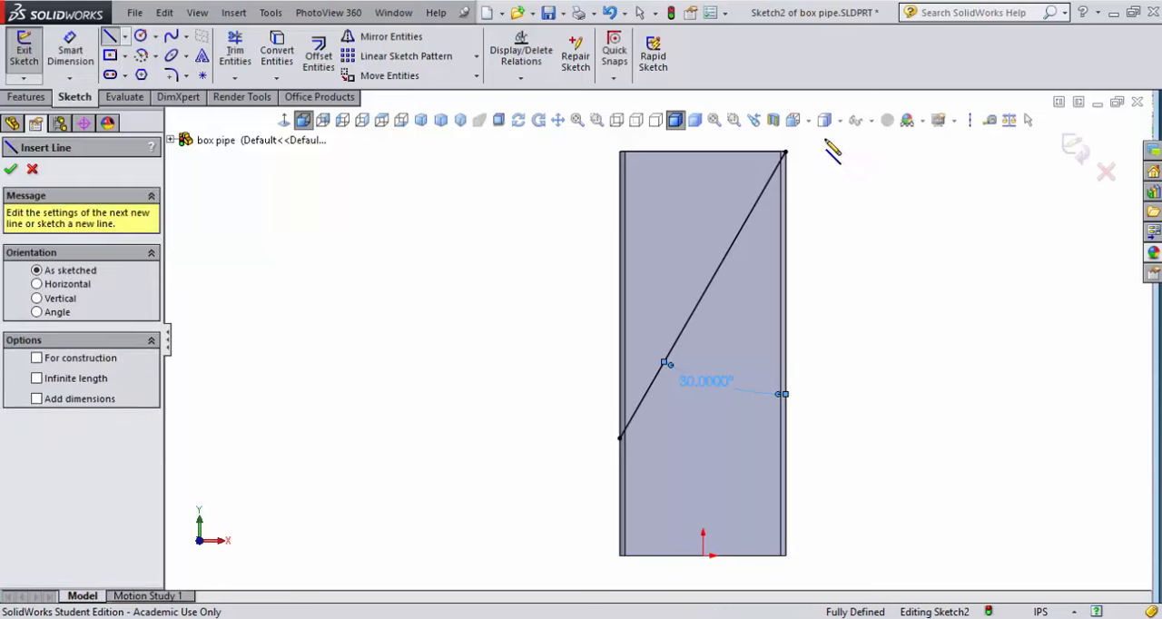
click(787, 154)
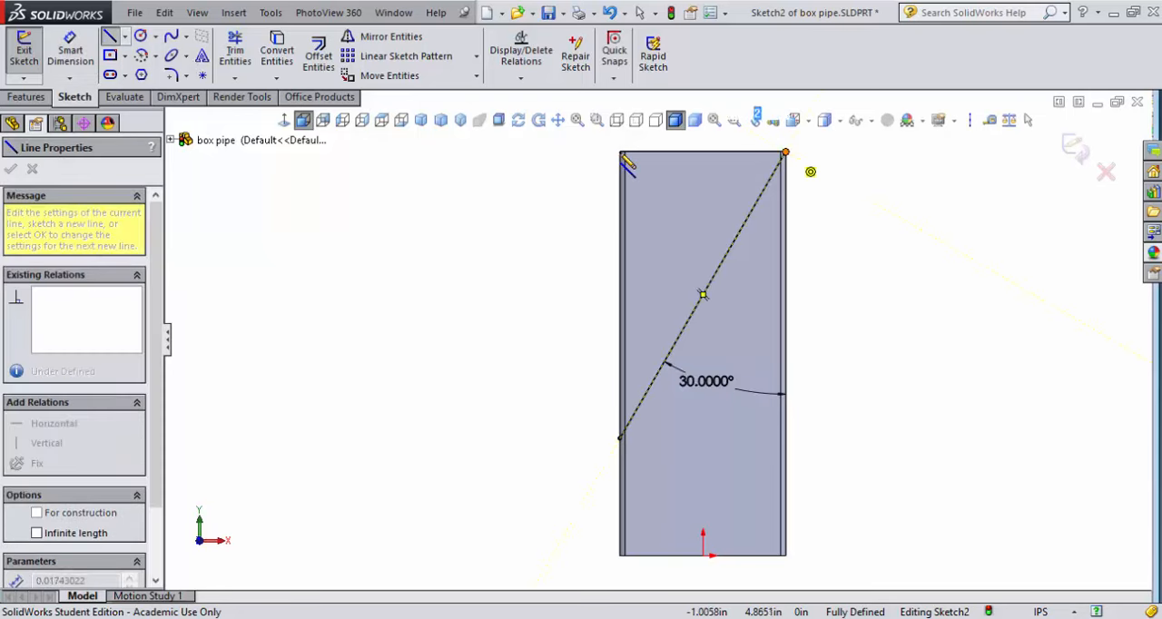
click(620, 155)
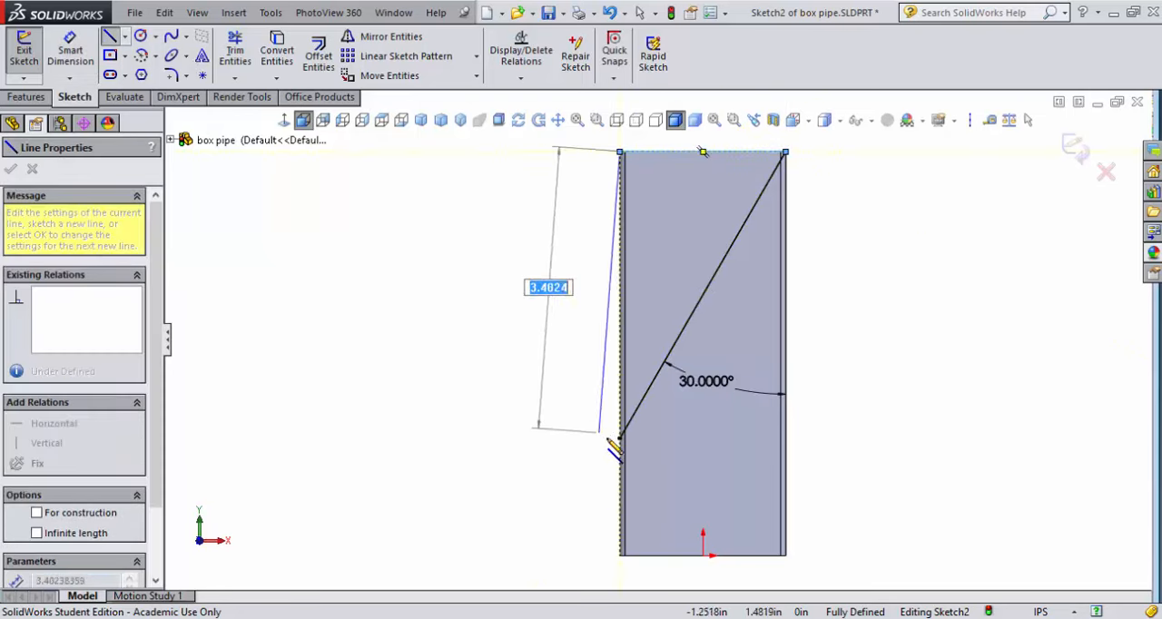
click(621, 439)
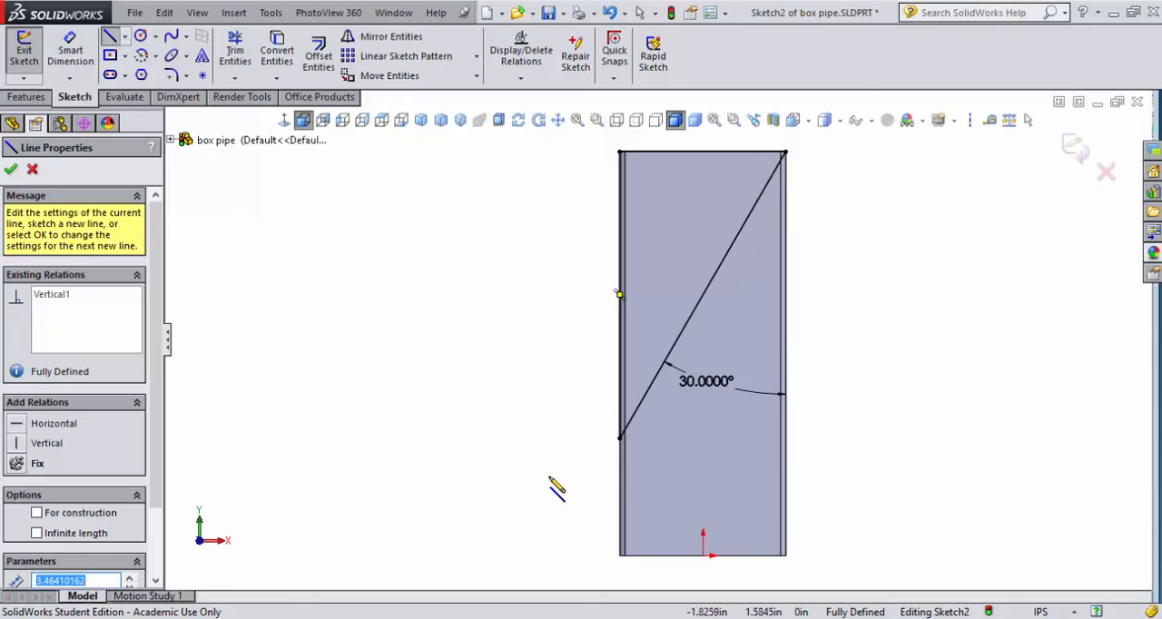
click(11, 170)
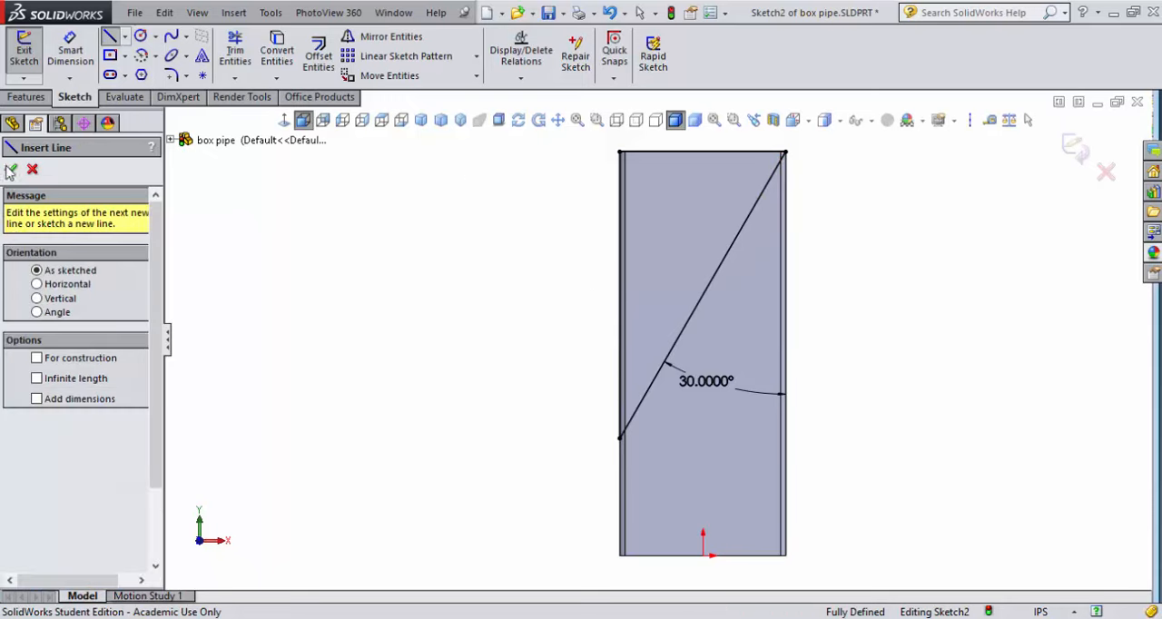
click(11, 171)
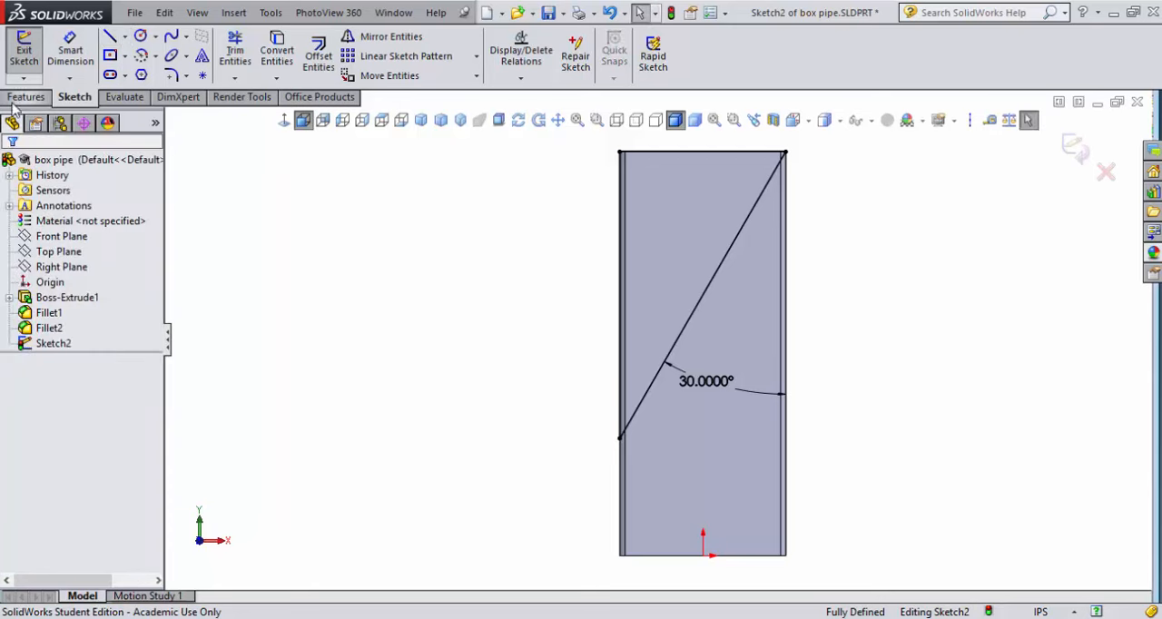
Cut the triangular profile out of the tube with an Extruded Cut set to Through All, and save the part
click(17, 98)
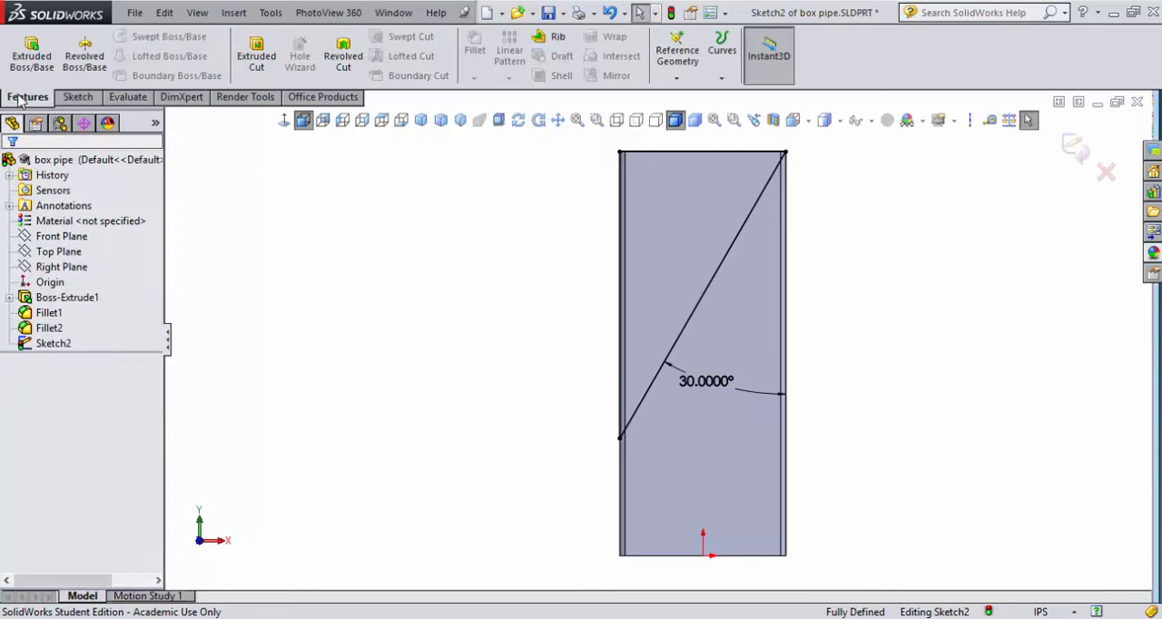
click(257, 58)
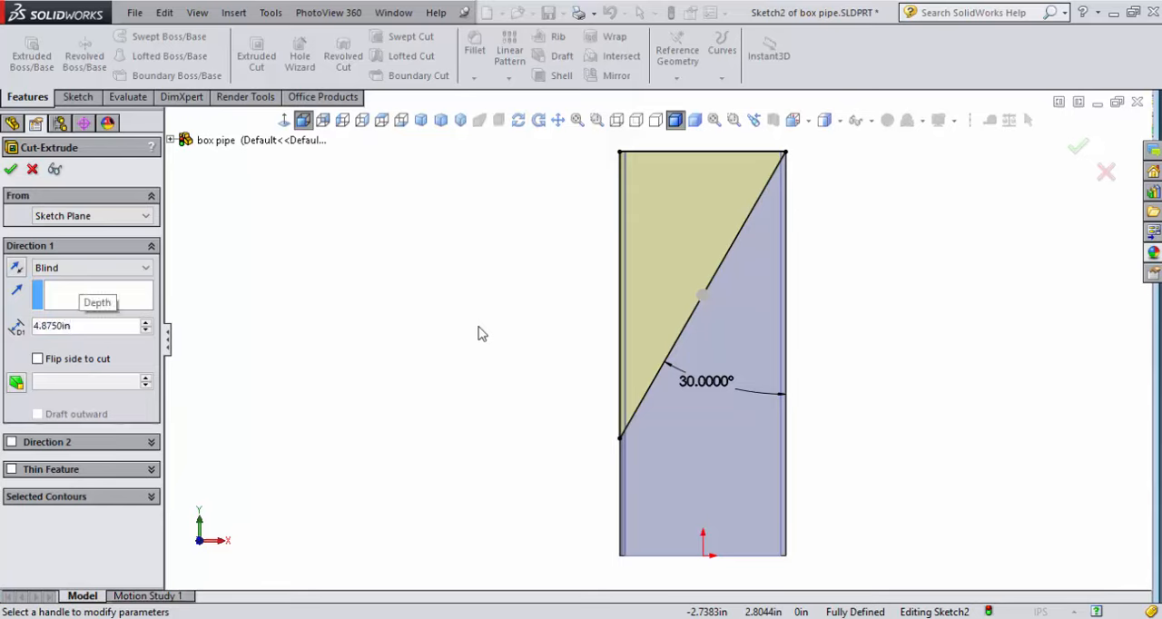
middle_drag(511, 363, 545, 410)
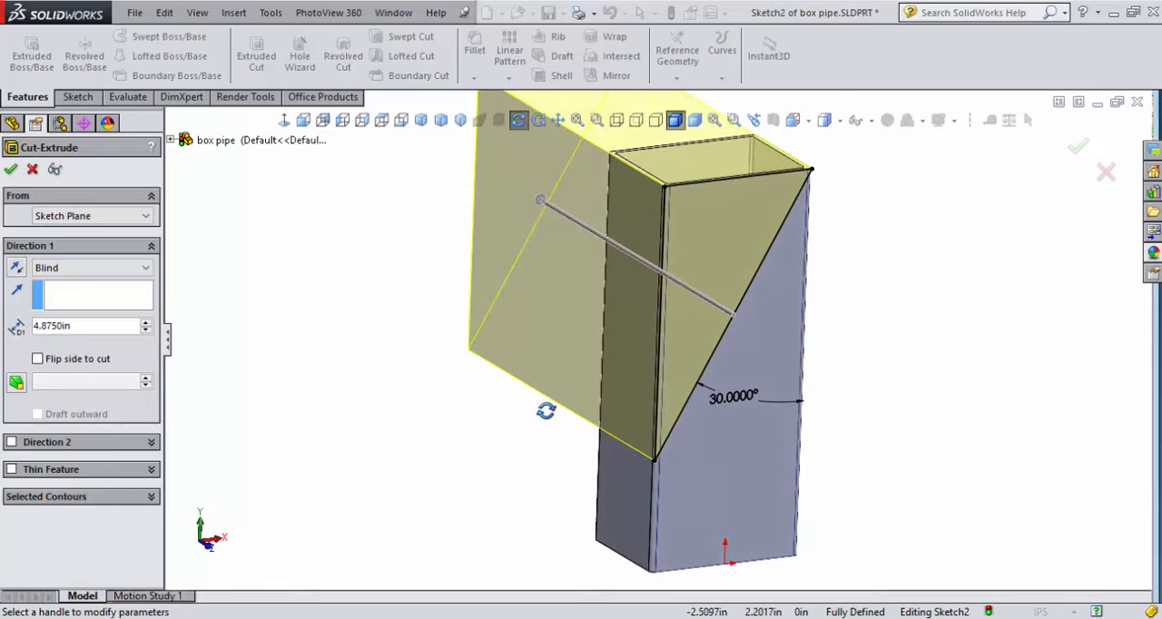
click(107, 272)
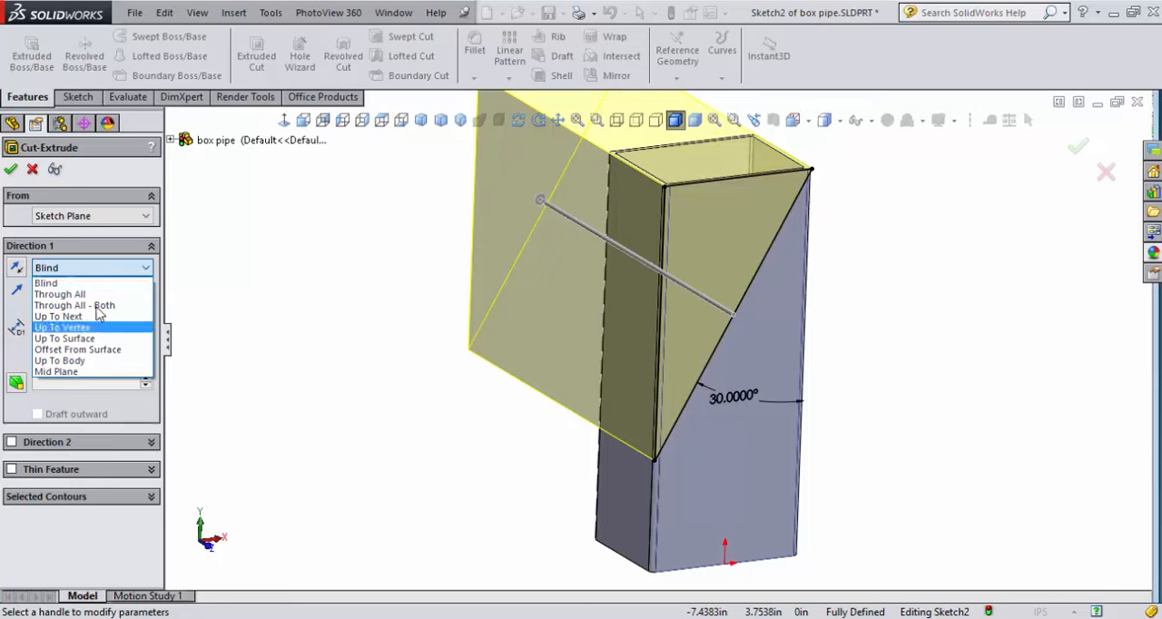
click(68, 292)
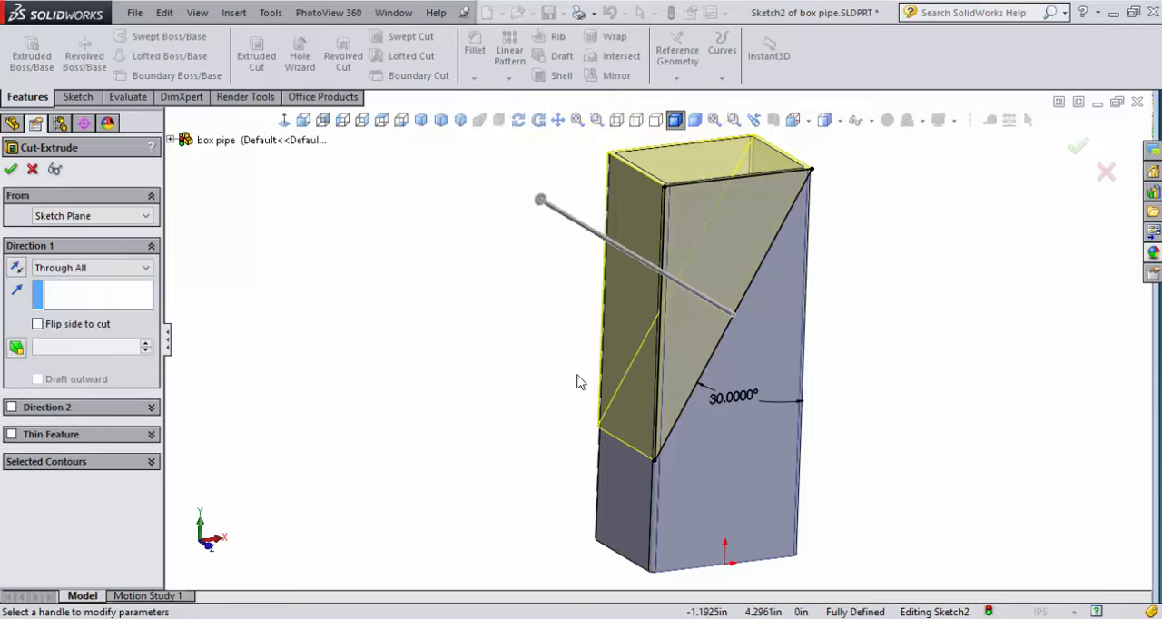
click(11, 171)
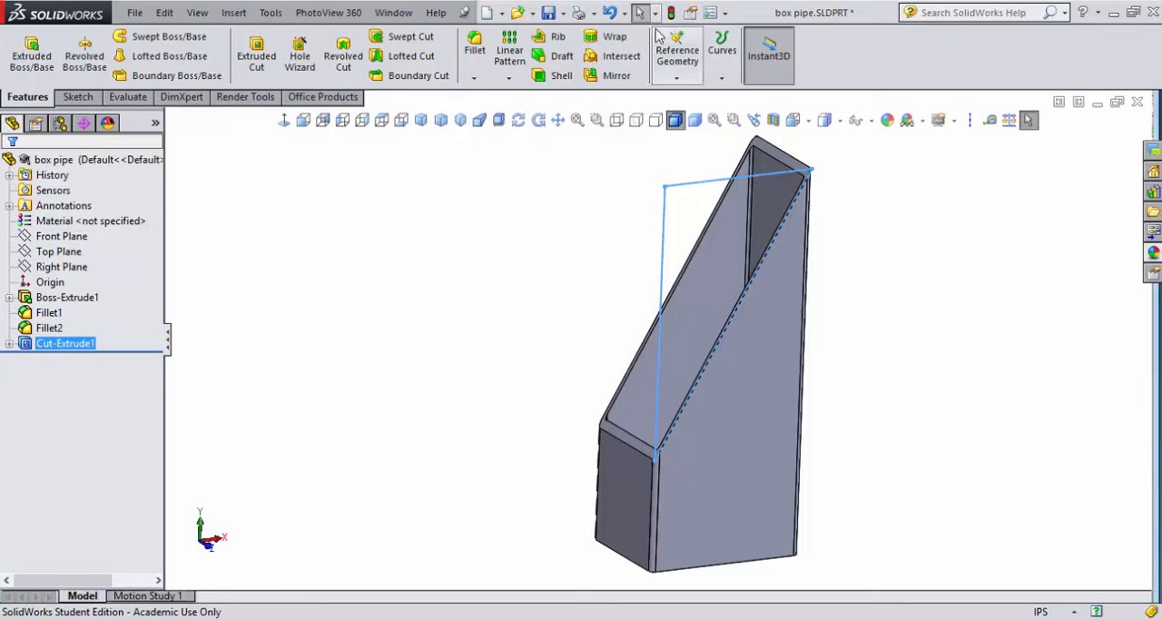
click(550, 14)
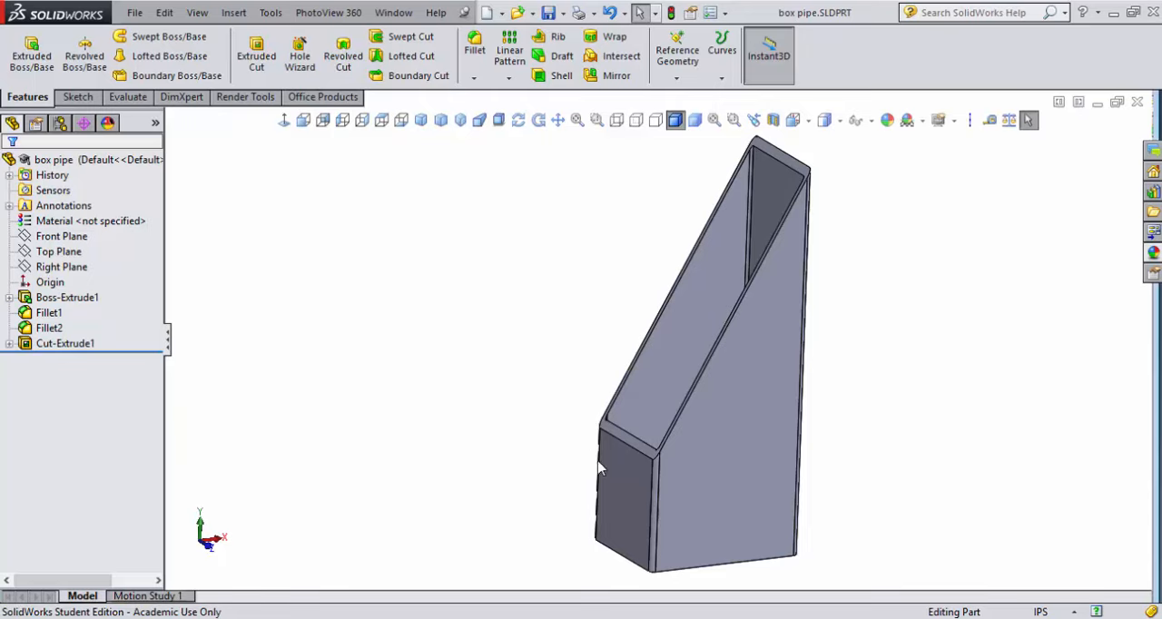
Start a sketch on the tube's short narrow face, viewed normal to it, with the Centerline tool
click(620, 493)
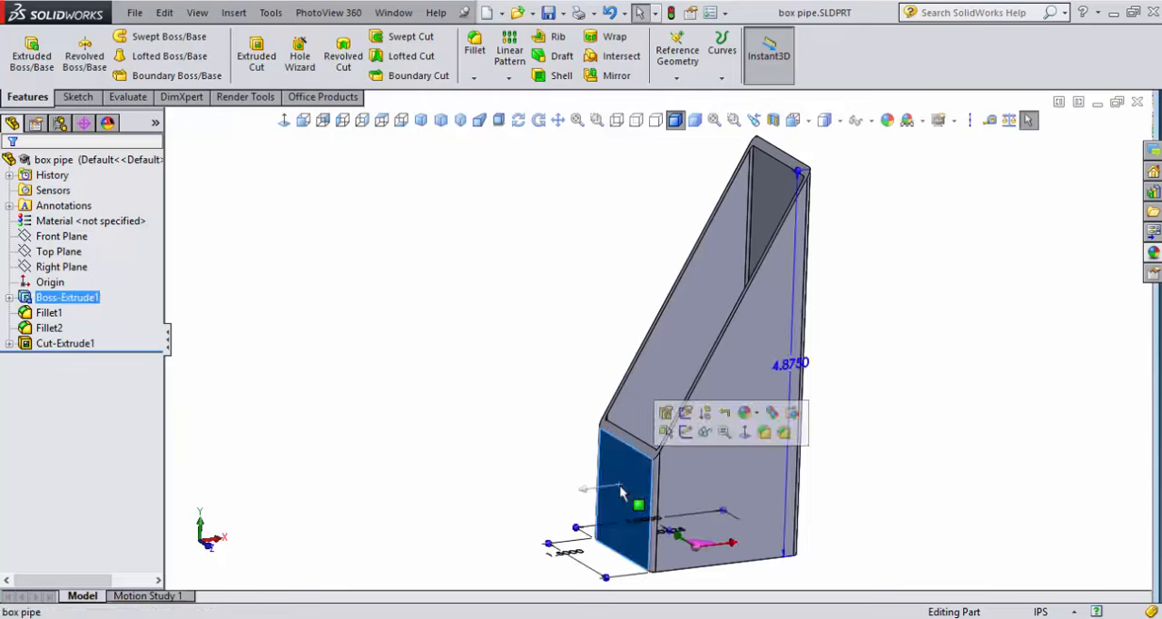
click(743, 440)
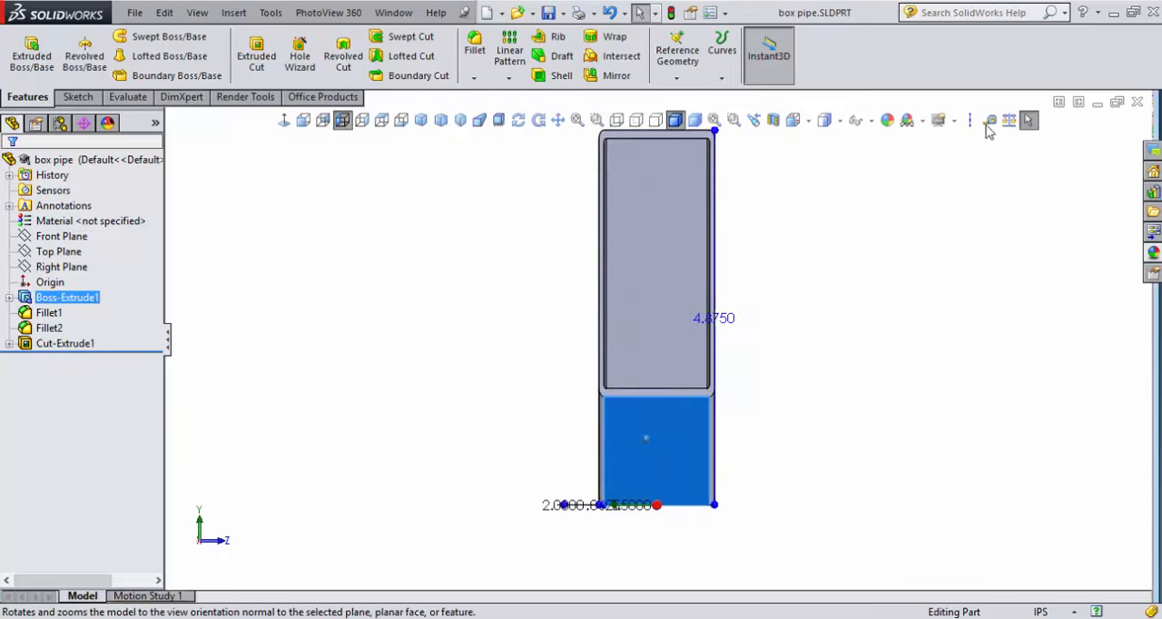
click(976, 125)
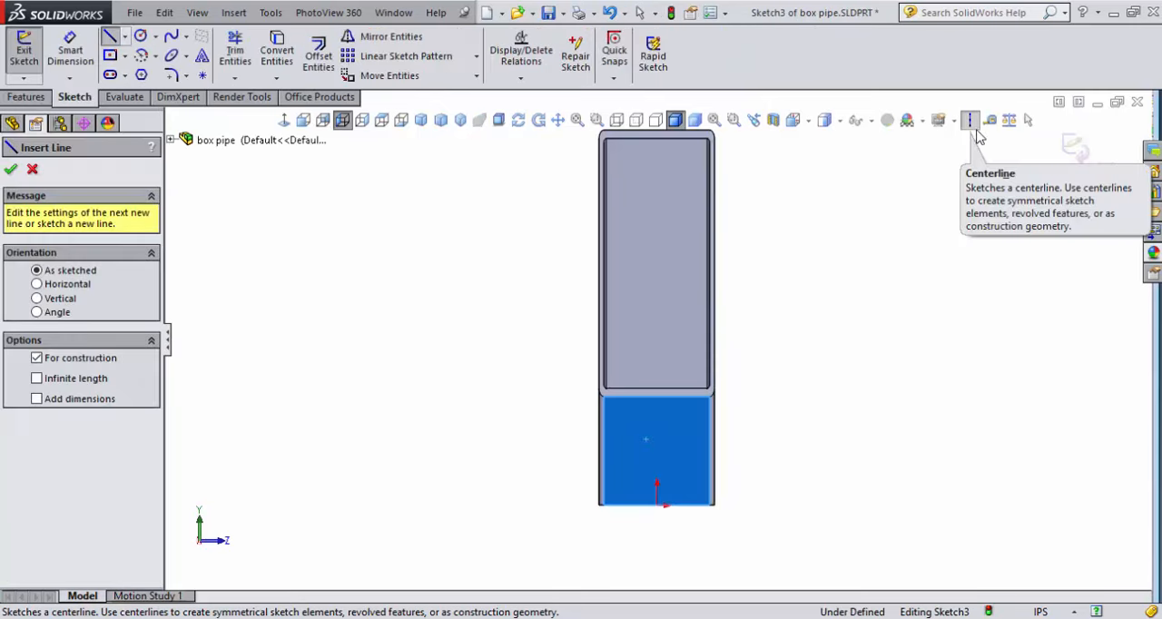
click(125, 35)
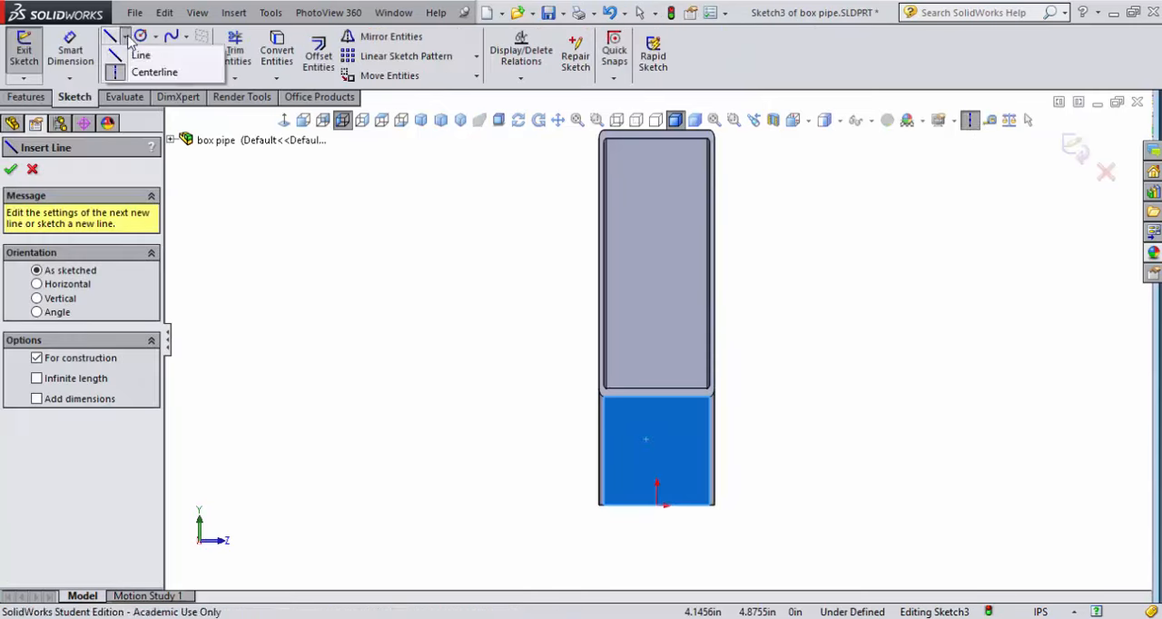
click(126, 74)
click(124, 75)
click(123, 36)
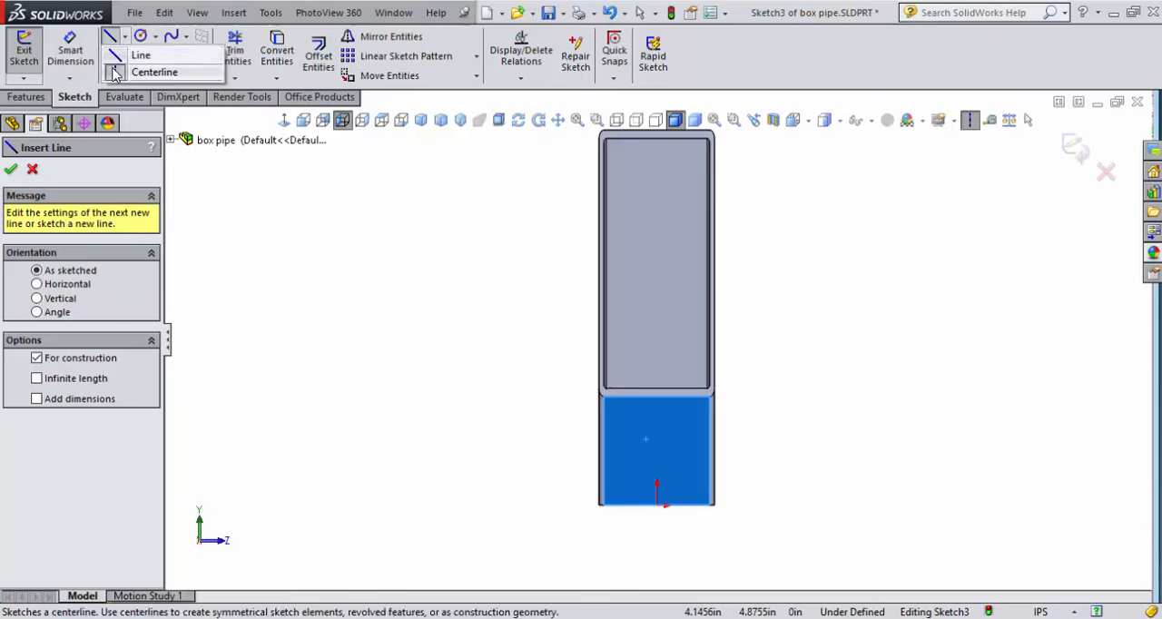
key(Escape)
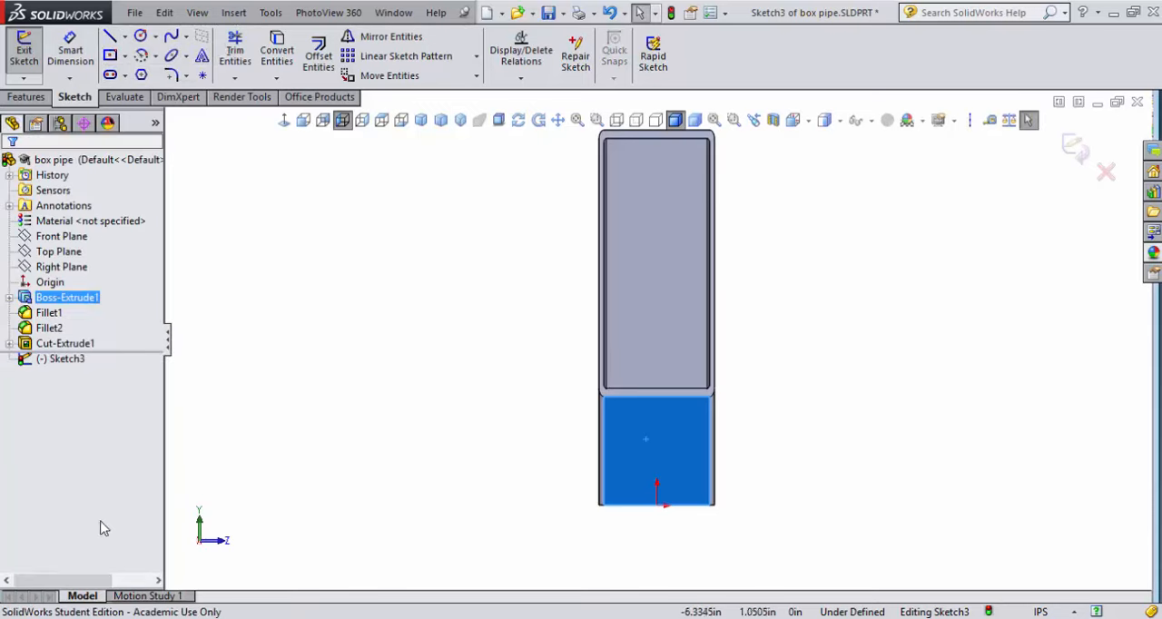
Sketch a vertical, infinite-length construction centerline through the origin
click(970, 121)
click(37, 312)
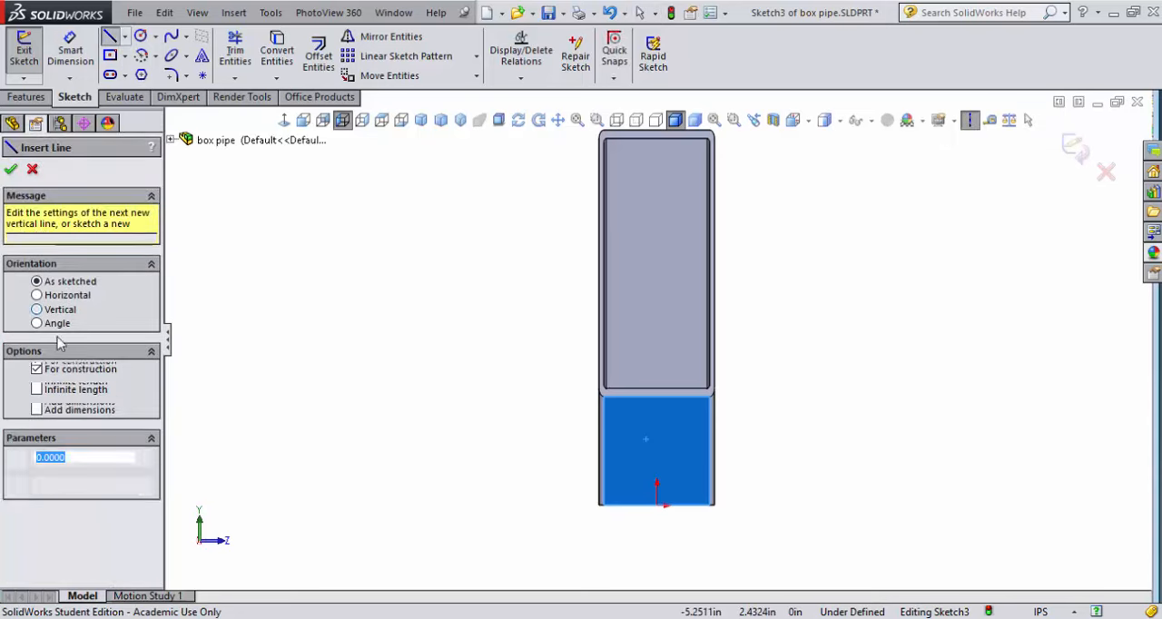
click(62, 396)
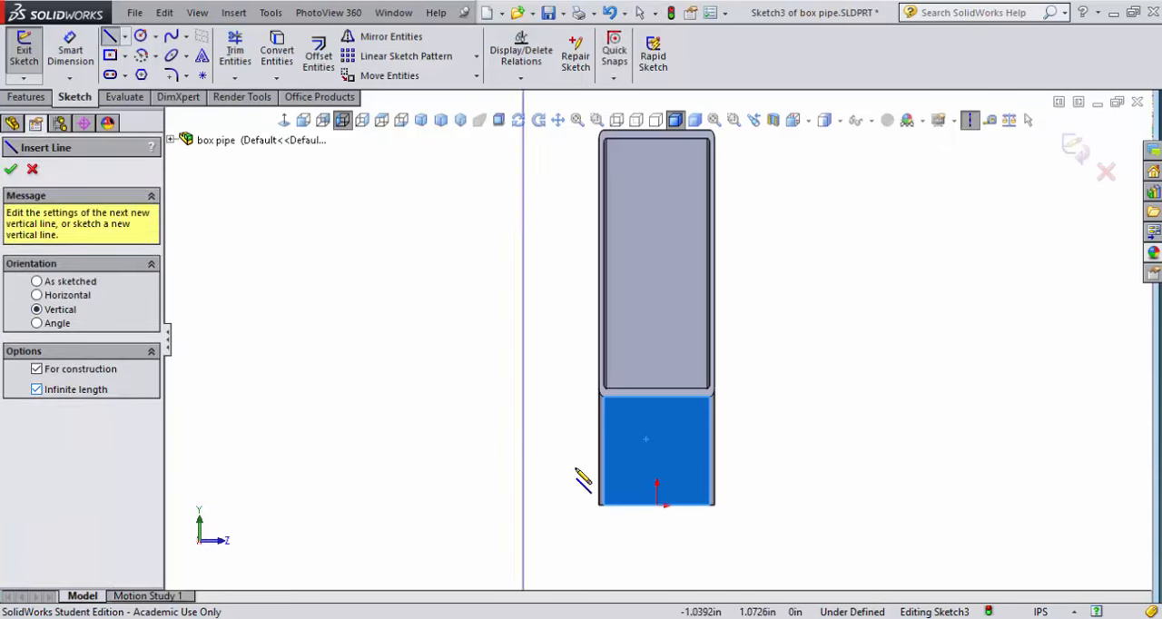
click(658, 505)
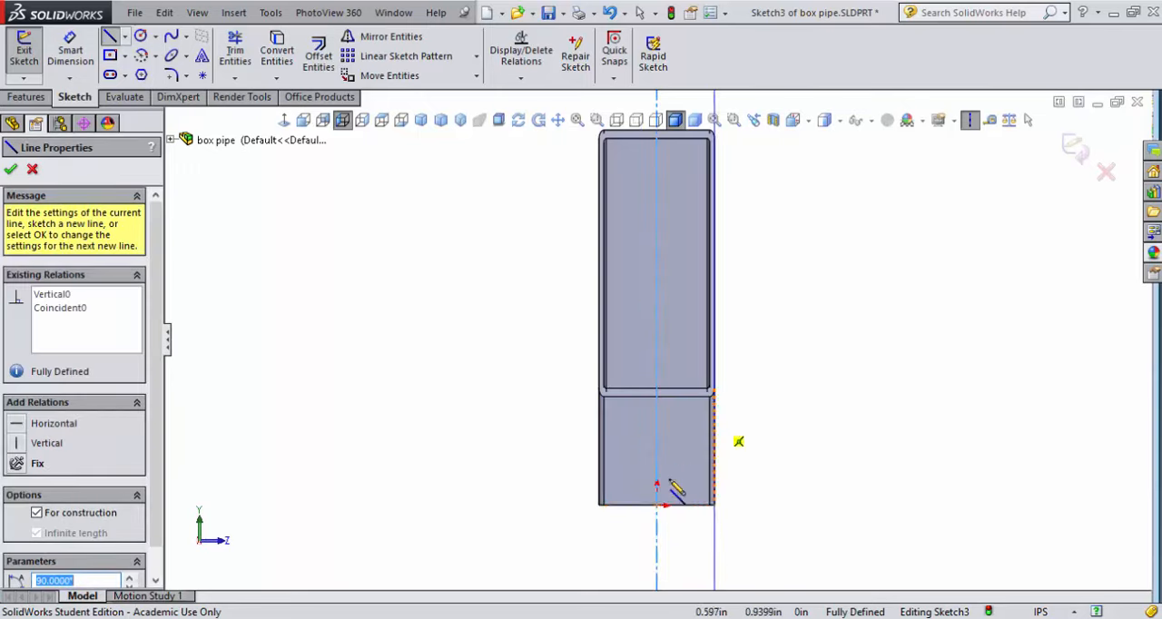
Sketch half of a rectangular notch with three lines, from the centerline outward, up to the slanted rim's inner edge and back to the centerline
scroll(656, 443, down, 1)
scroll(653, 442, down, 3)
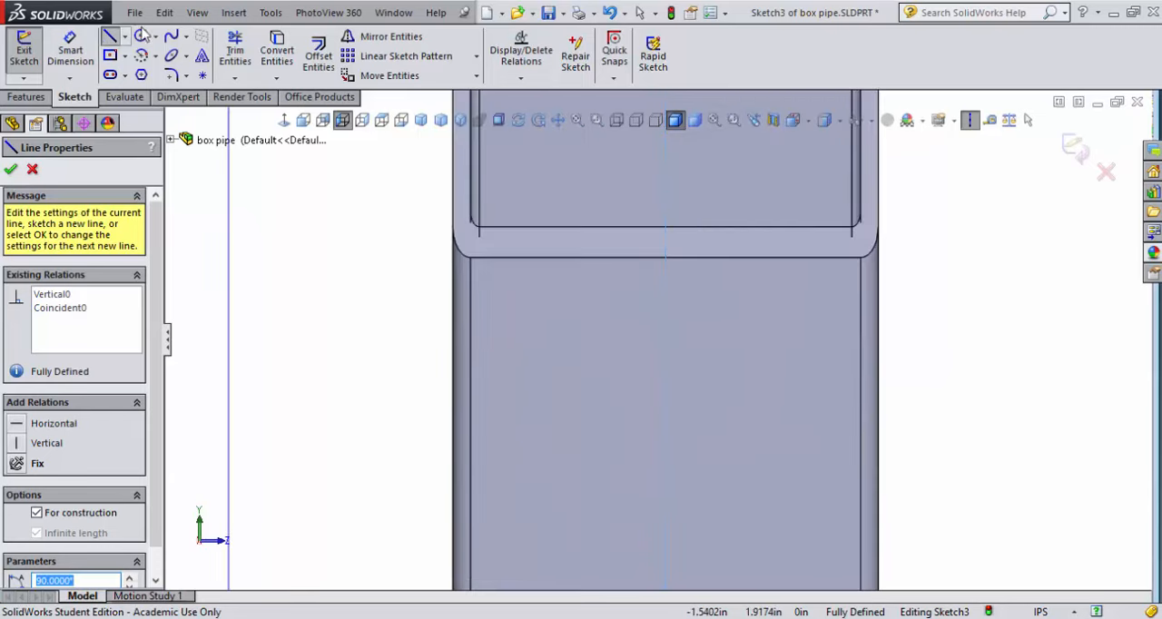
click(109, 37)
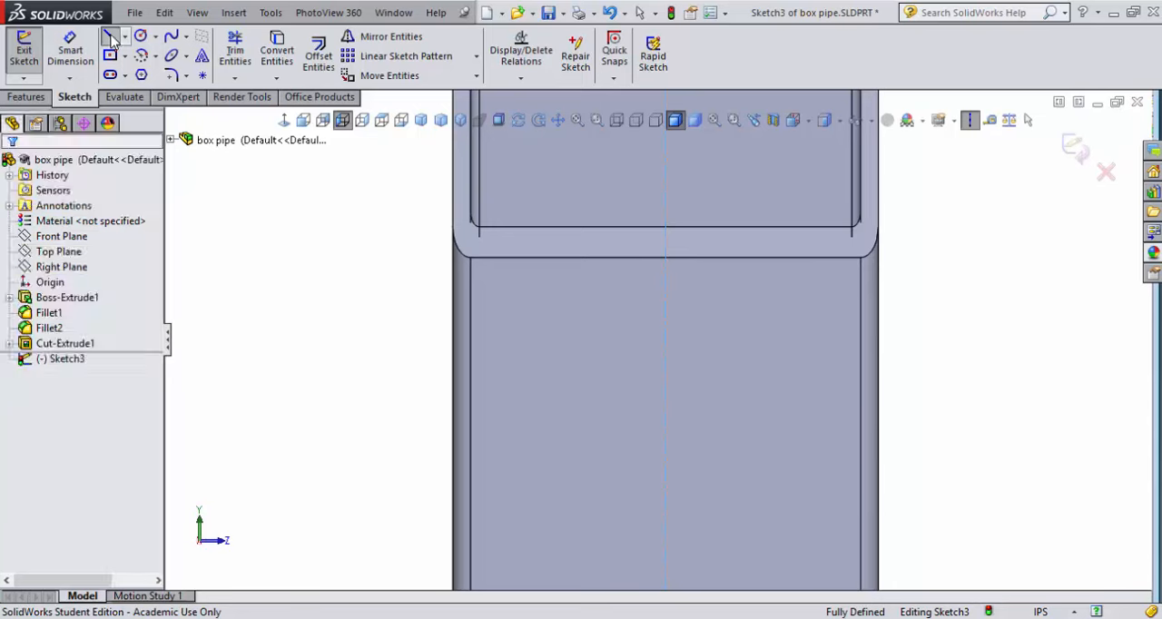
click(125, 36)
click(118, 55)
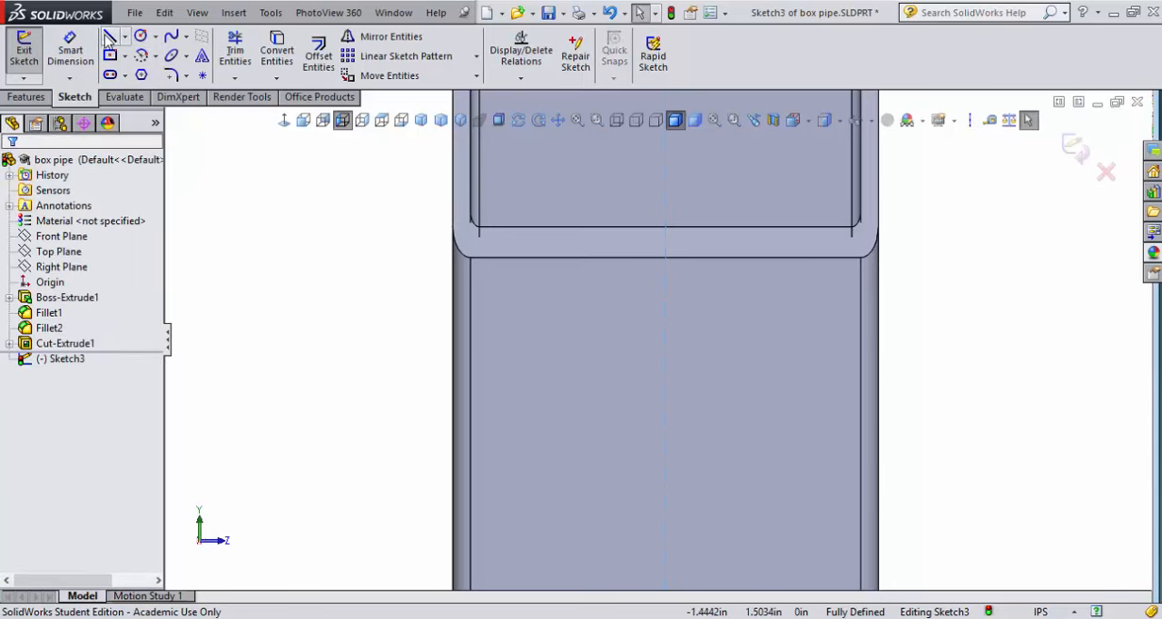
click(667, 391)
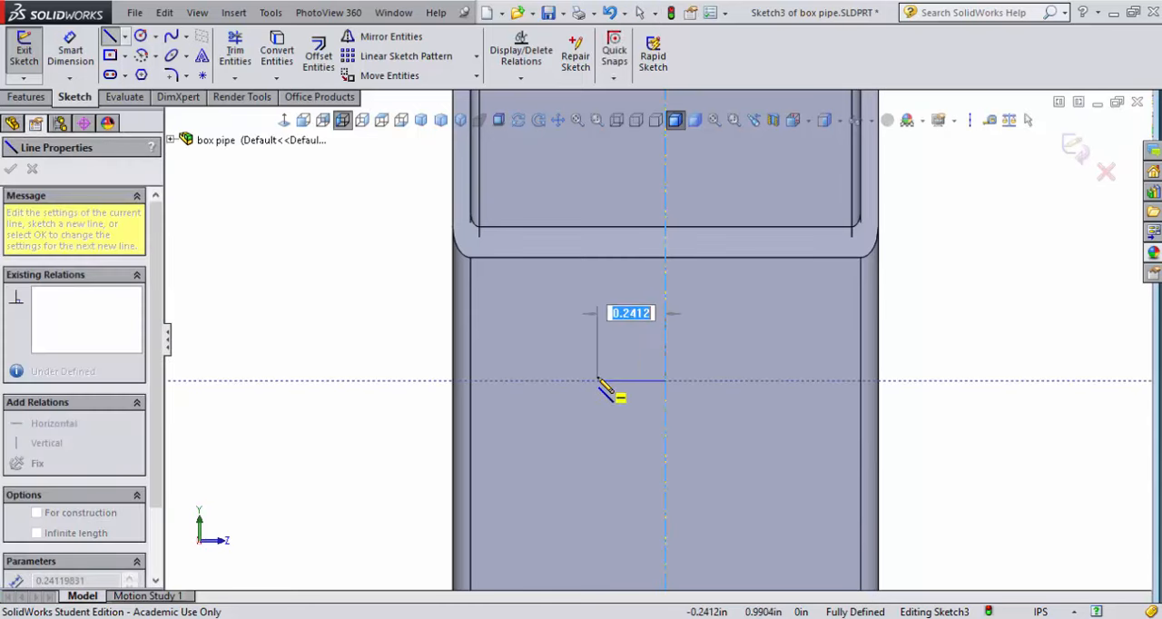
click(584, 382)
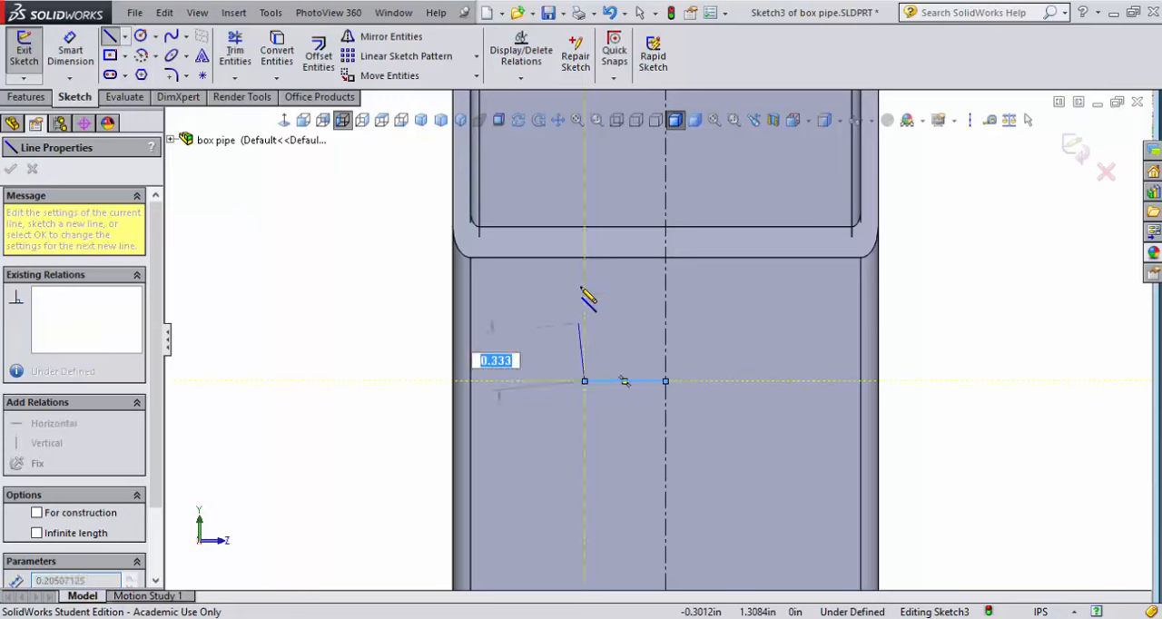
click(585, 226)
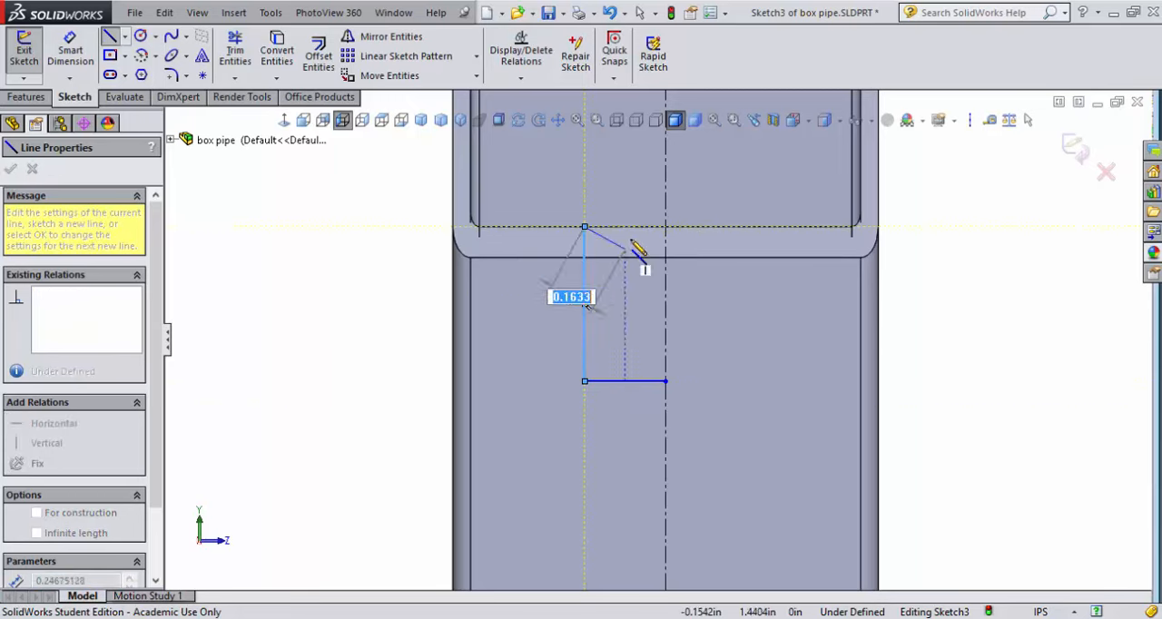
click(665, 226)
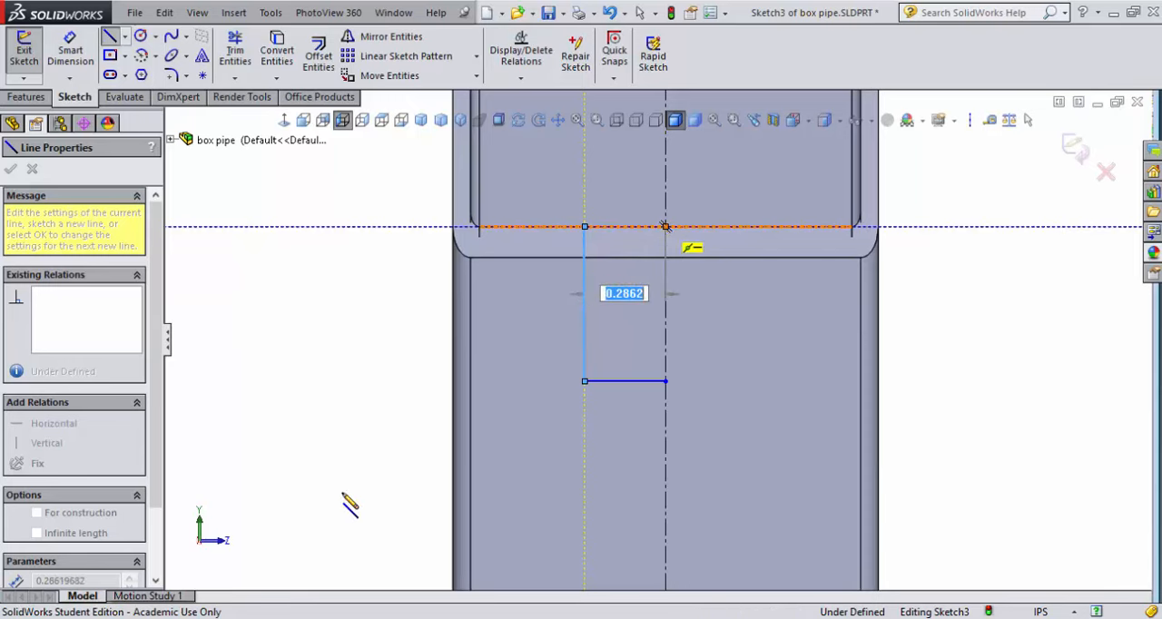
Mirror the three notch lines about the vertical centerline with Copy on to complete the rectangle
click(372, 37)
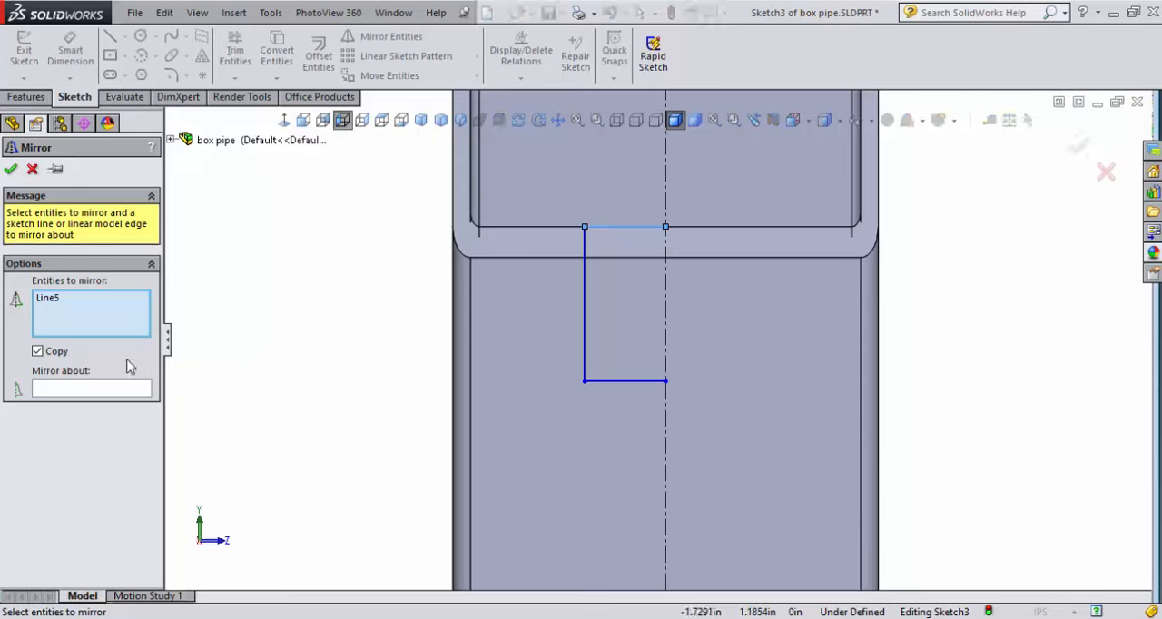
click(585, 270)
click(613, 382)
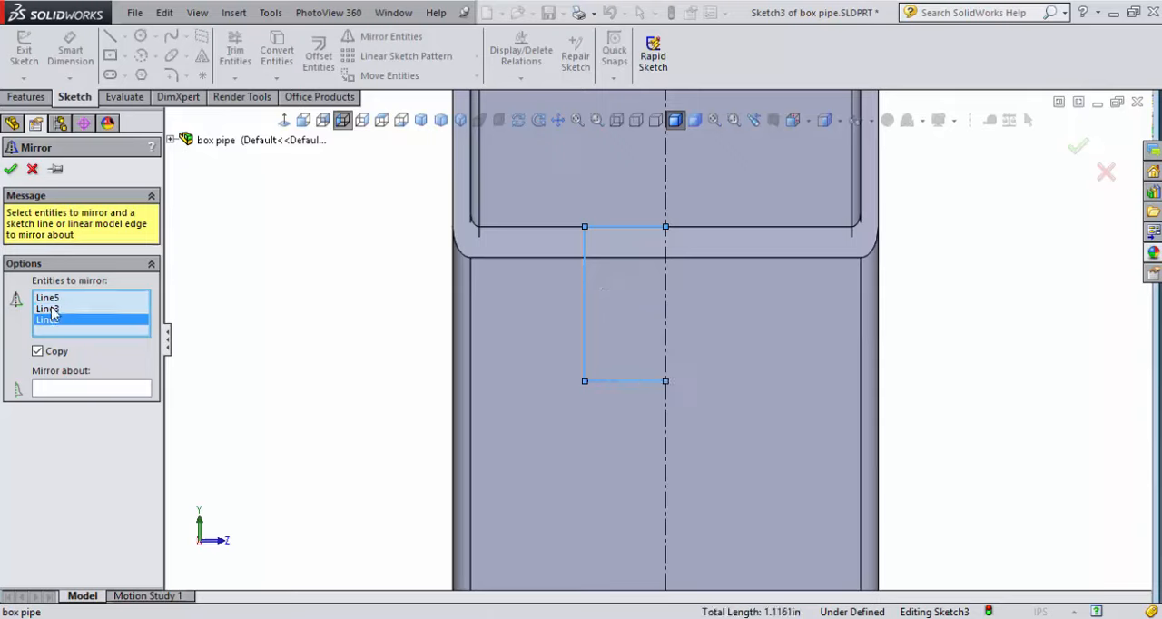
click(75, 391)
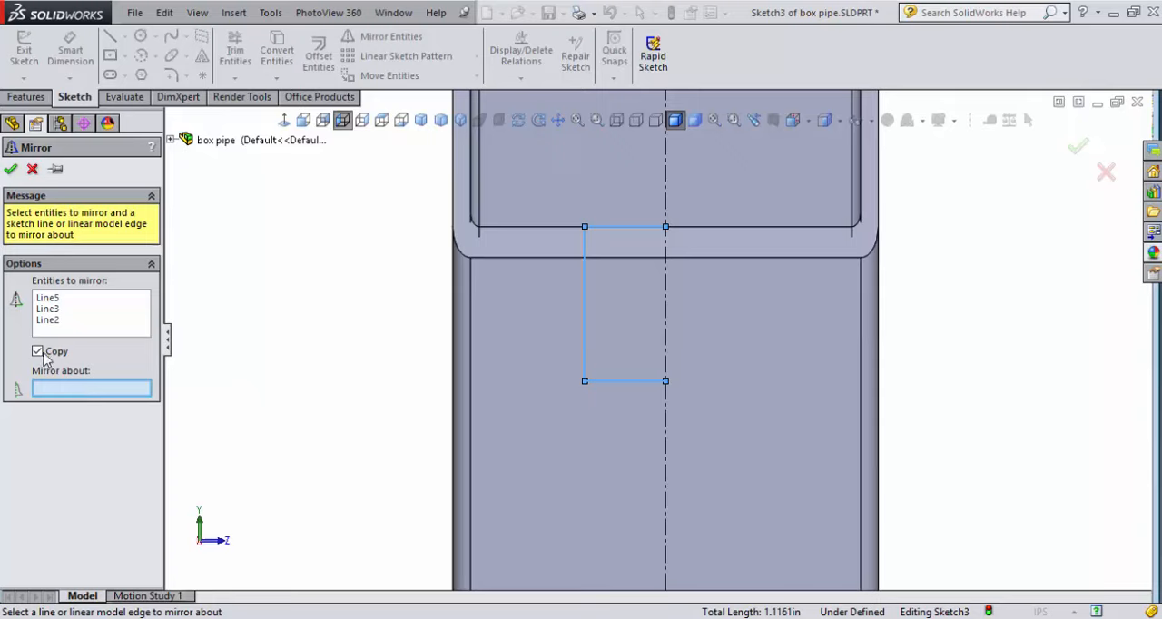
click(666, 404)
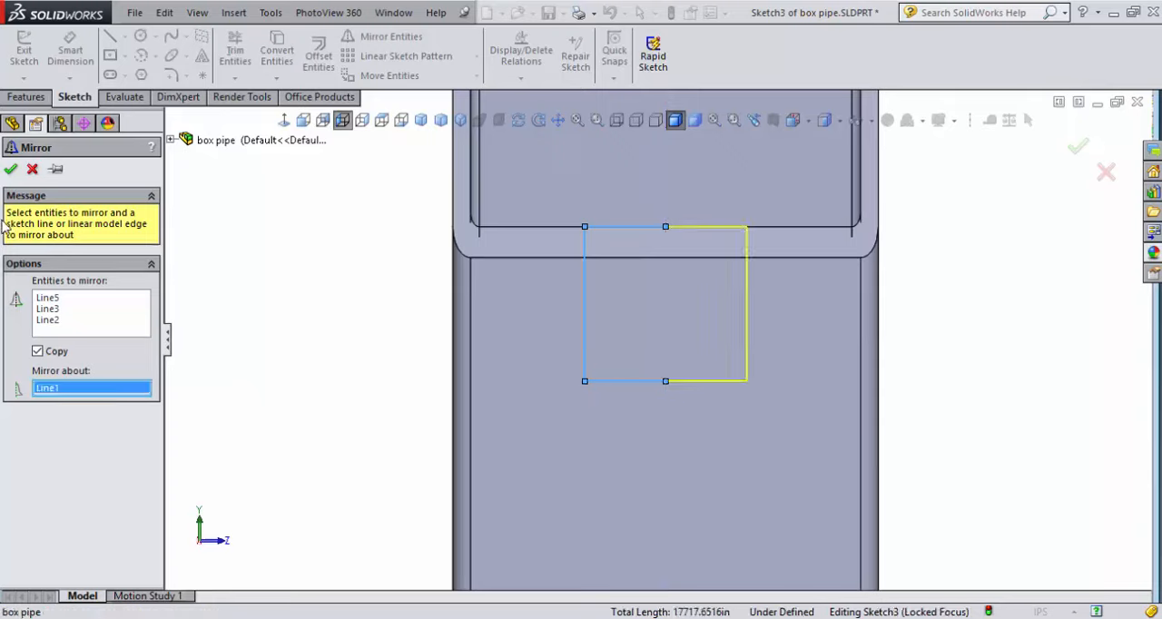
click(11, 170)
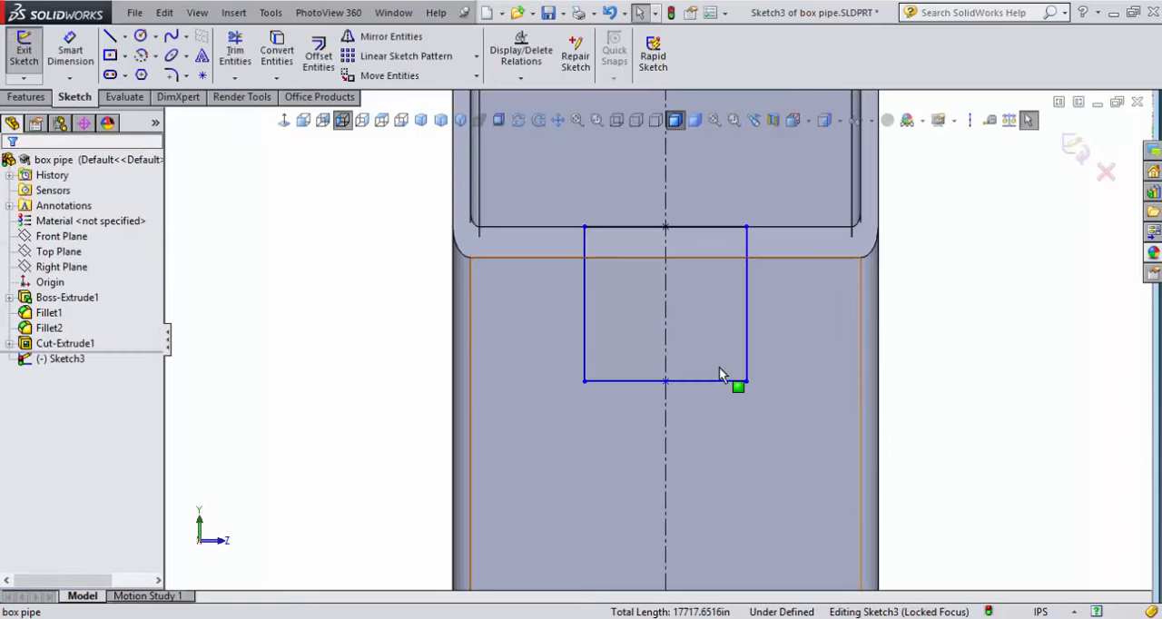
Cut the rectangular profile into the tube with a Blind Extruded Cut 0.625 in deep, and rebuild the part
middle_drag(721, 373, 666, 462)
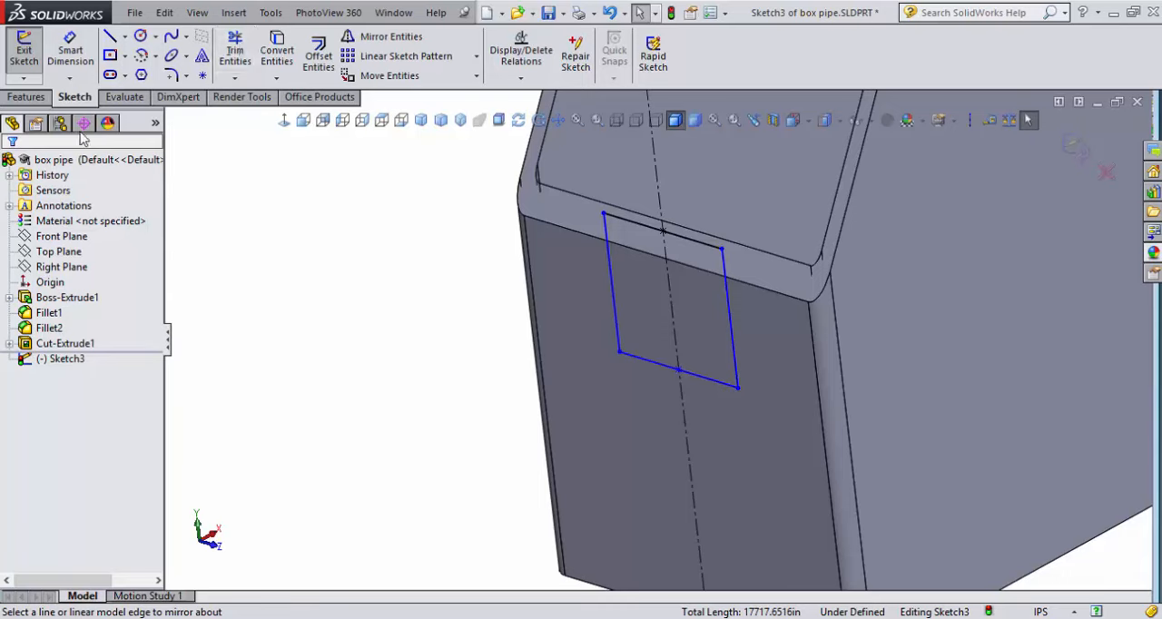
click(22, 98)
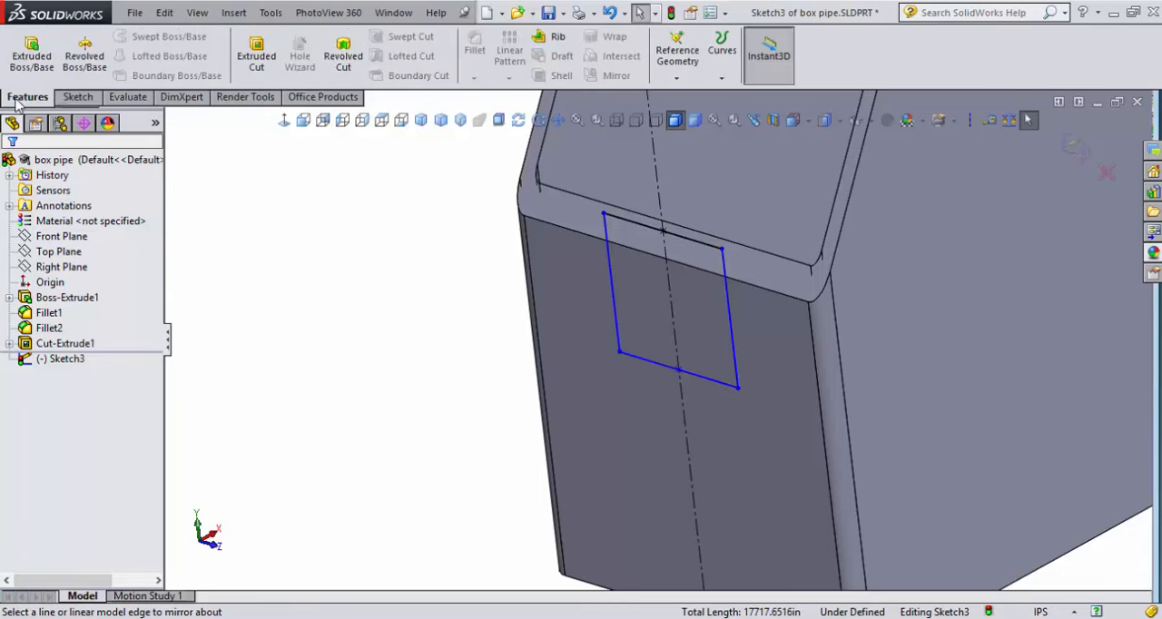
click(258, 60)
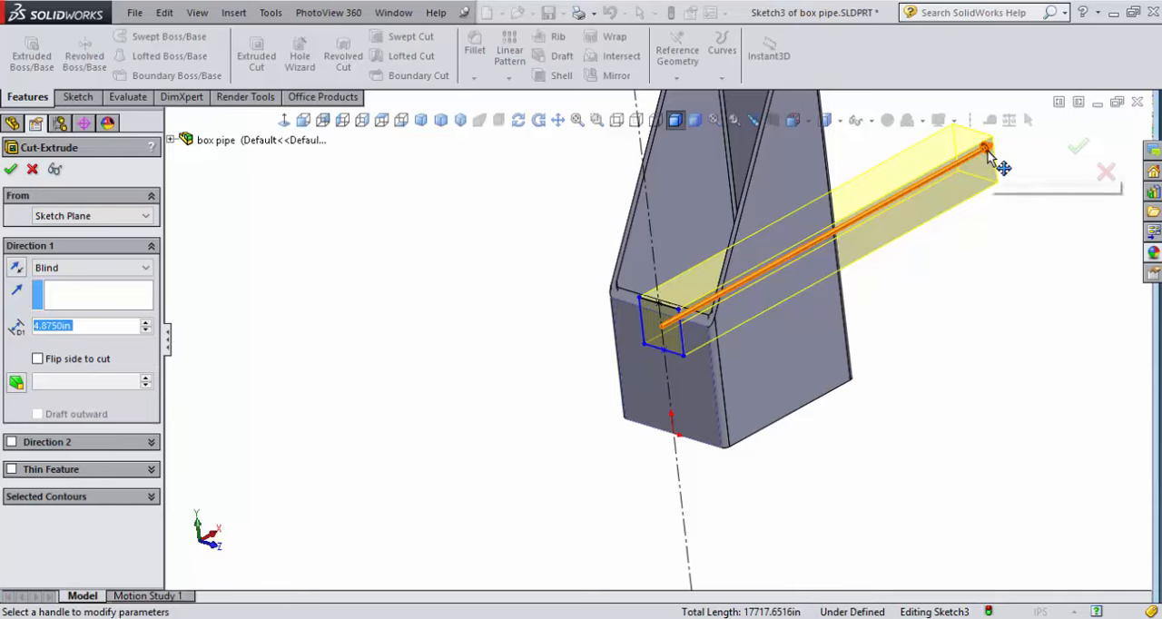
mouse_move(990, 154)
mouse_down()
mouse_move(753, 267)
mouse_move(698, 267)
mouse_up()
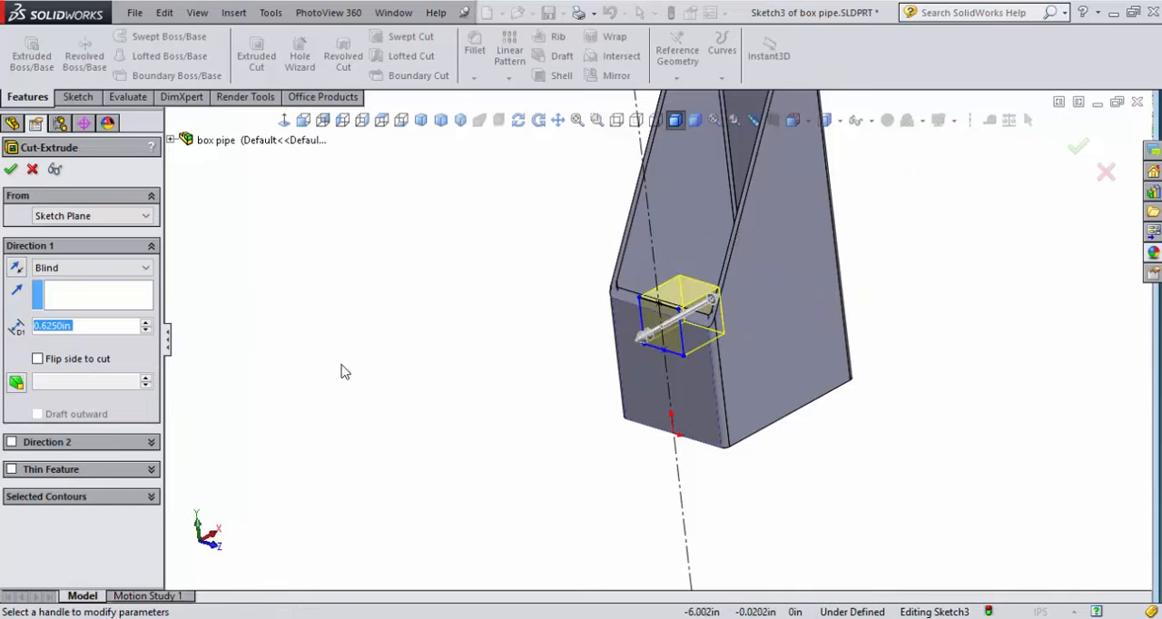
click(11, 170)
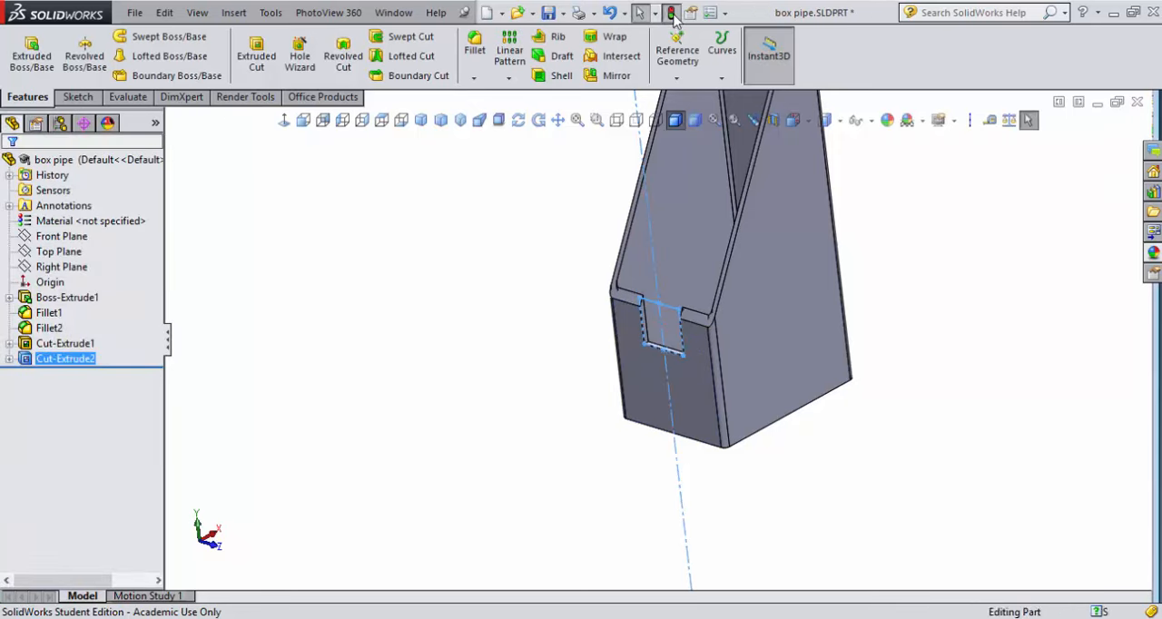
click(671, 13)
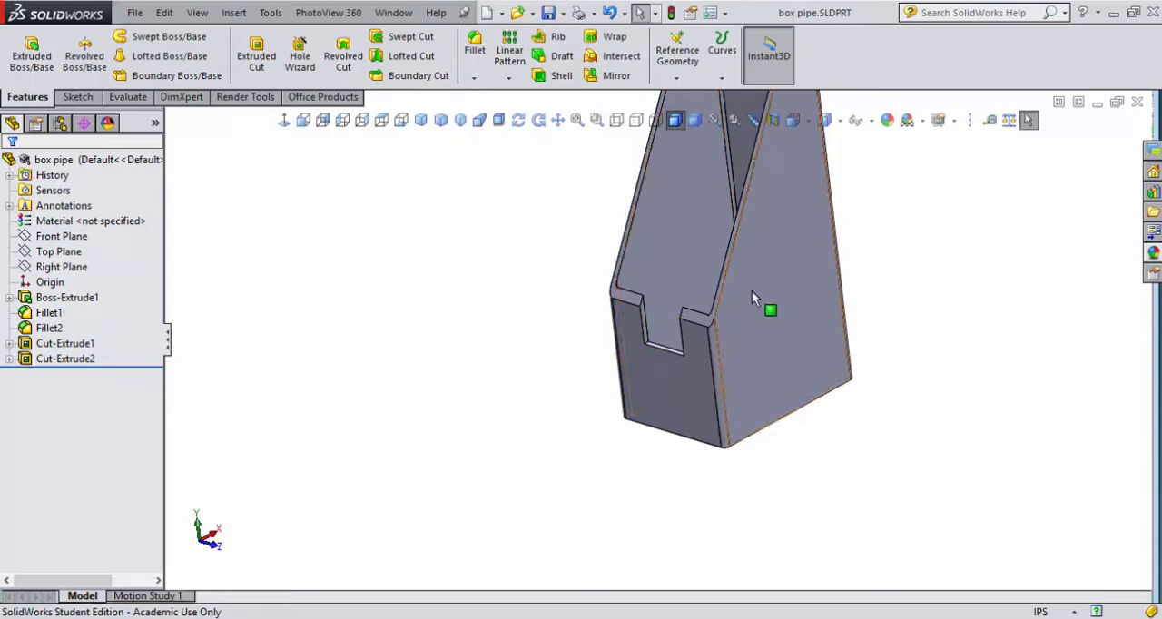
Select the tube's tall narrow face opposite the notch and orient the view normal to it
middle_drag(867, 456, 706, 467)
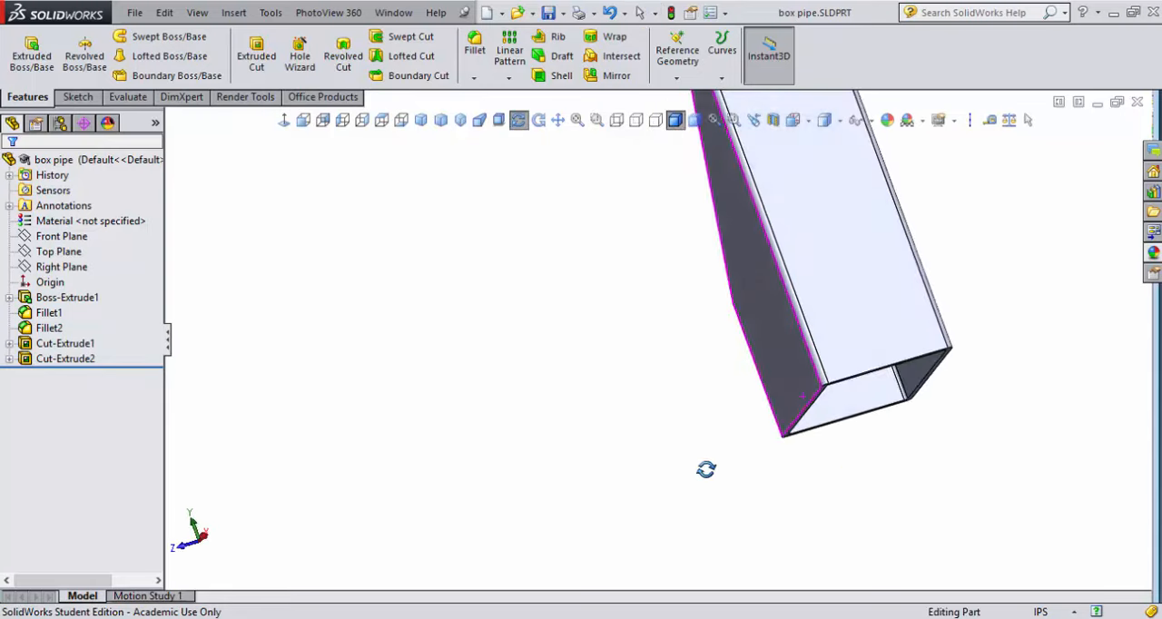
click(904, 361)
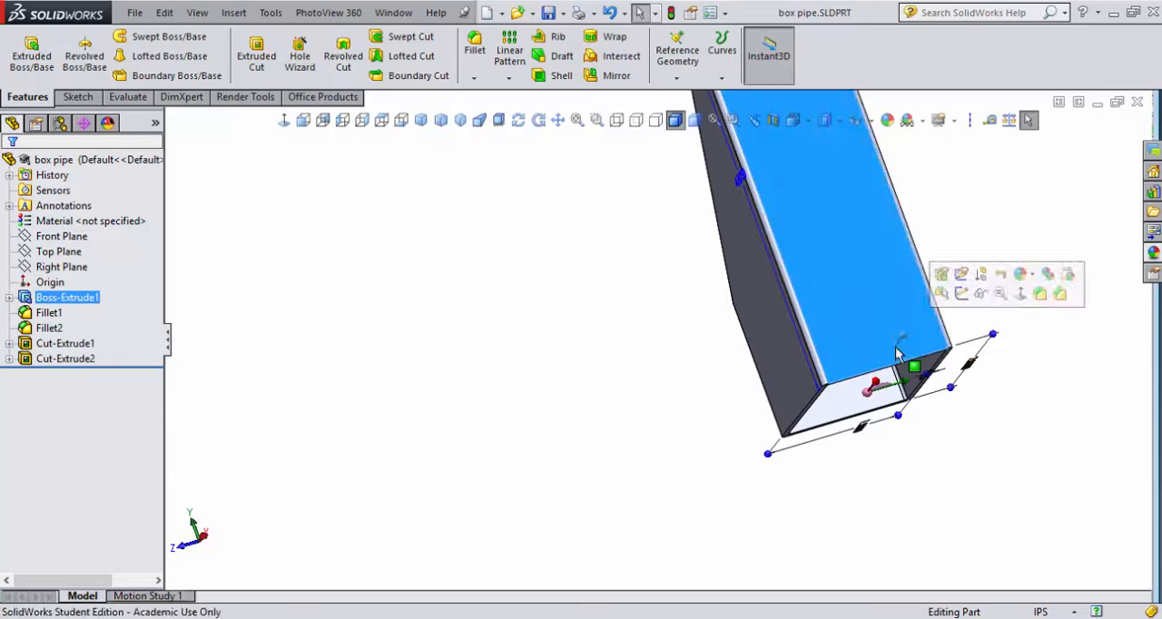
click(1021, 294)
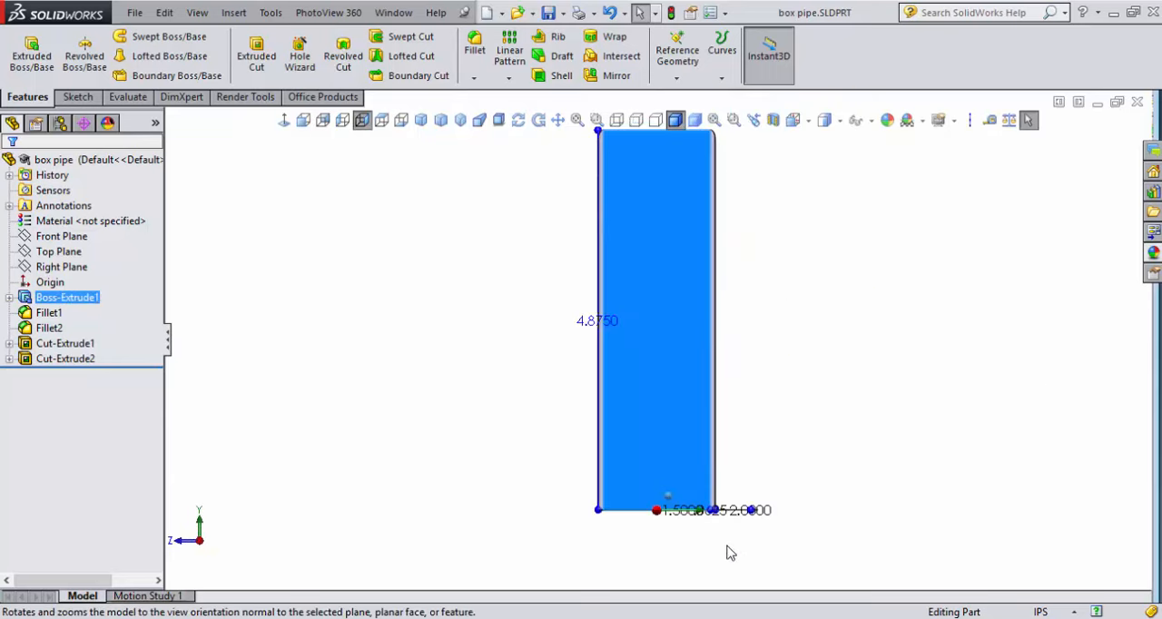